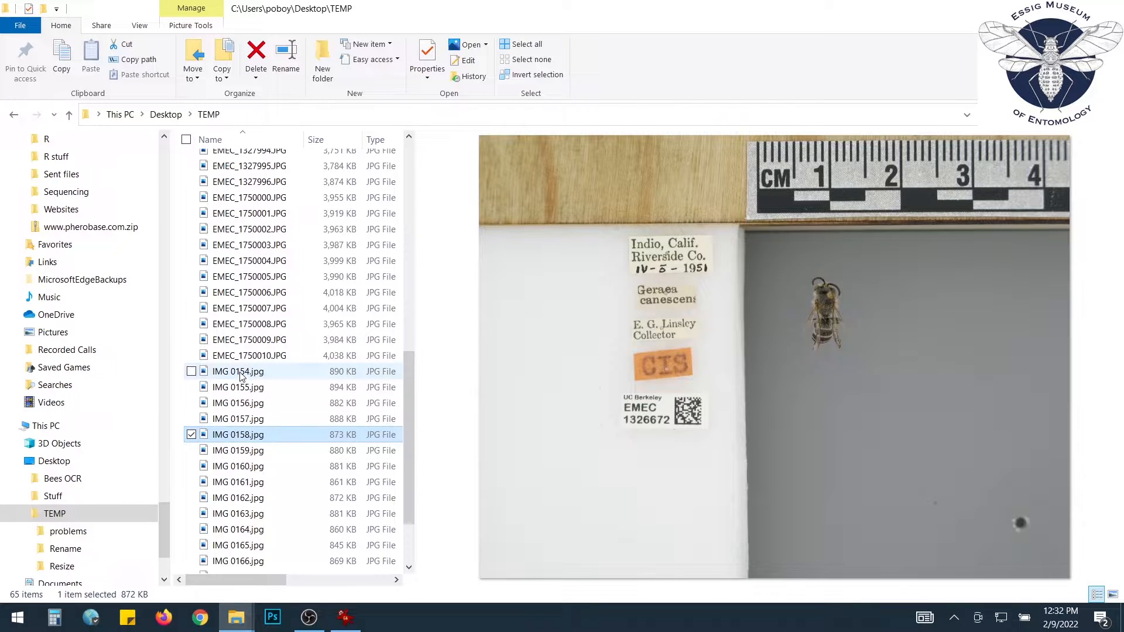
# Preview the specimen photos IMG 0159.jpg and EMEC_1750005.JPG in the TEMP folder
pyautogui.click(245, 449)
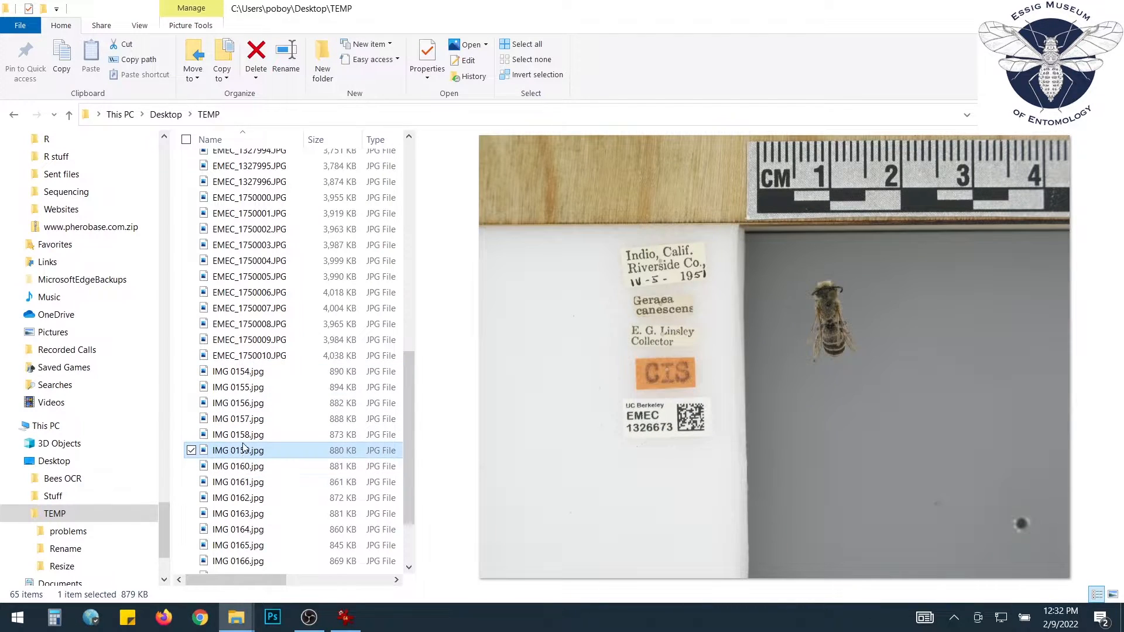
pyautogui.click(251, 280)
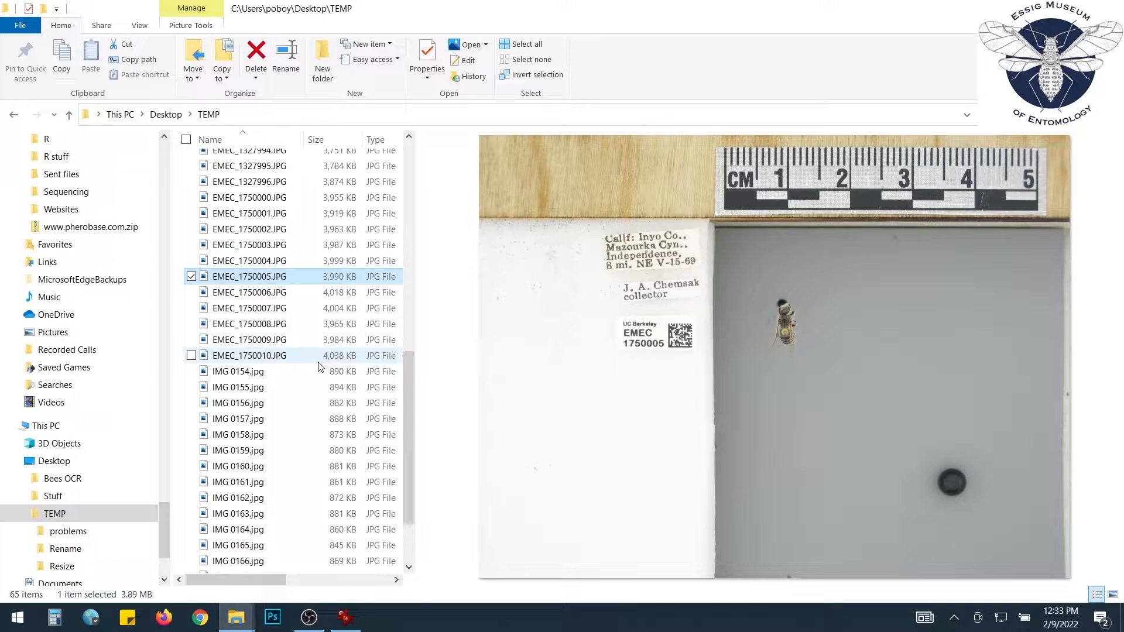
# Switch to IrfanView and set up a batch job that converts images and renames the result files
pyautogui.click(346, 620)
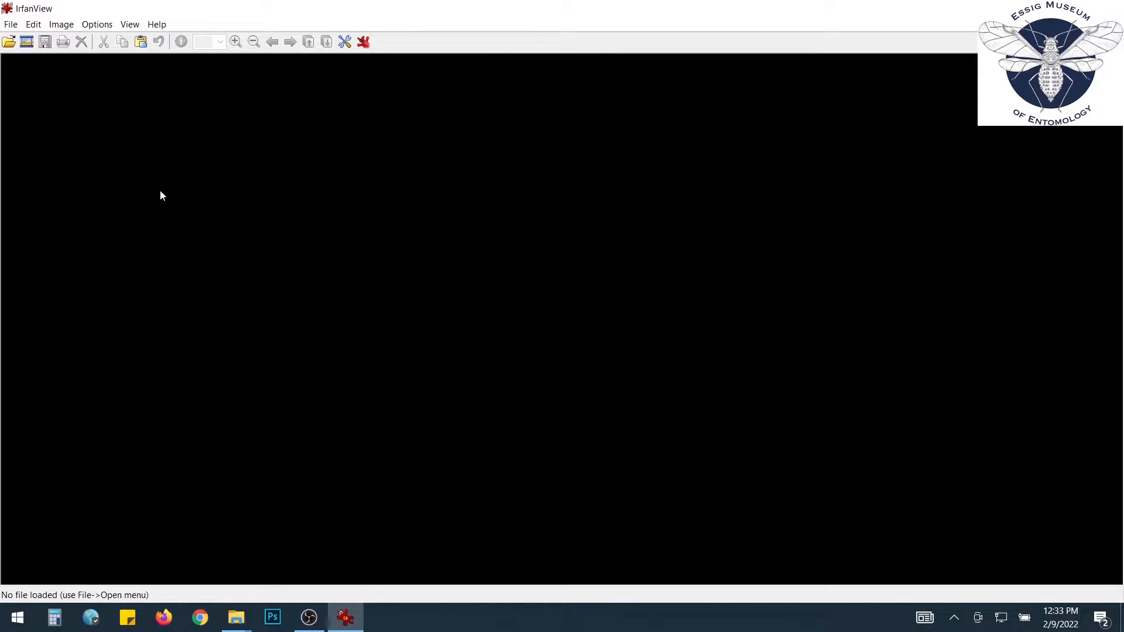
pyautogui.click(11, 24)
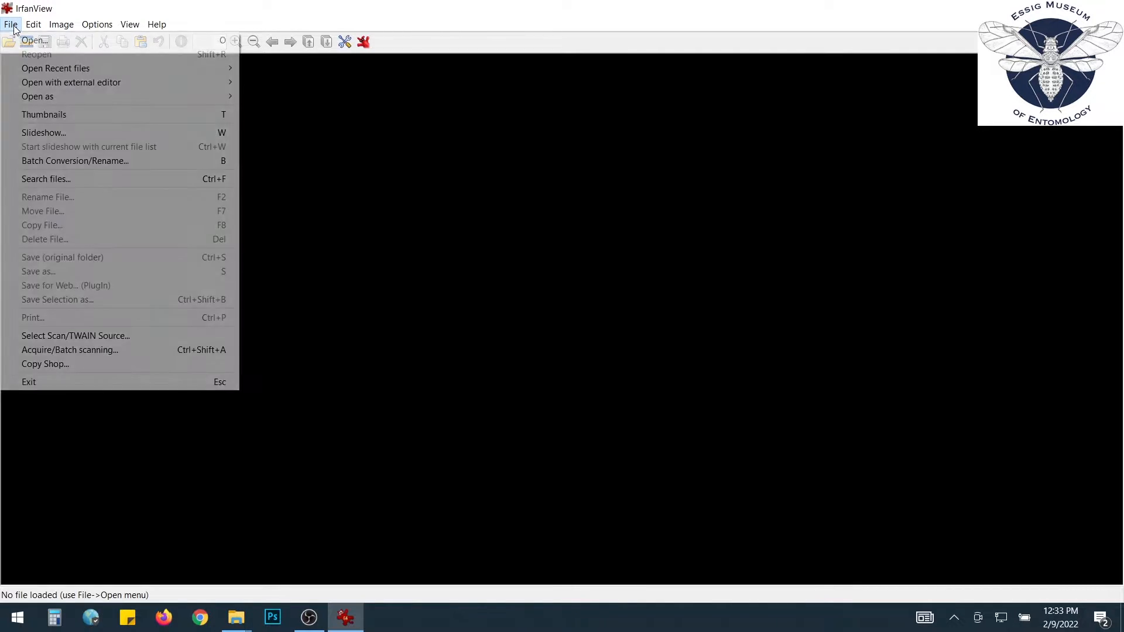
pyautogui.click(99, 162)
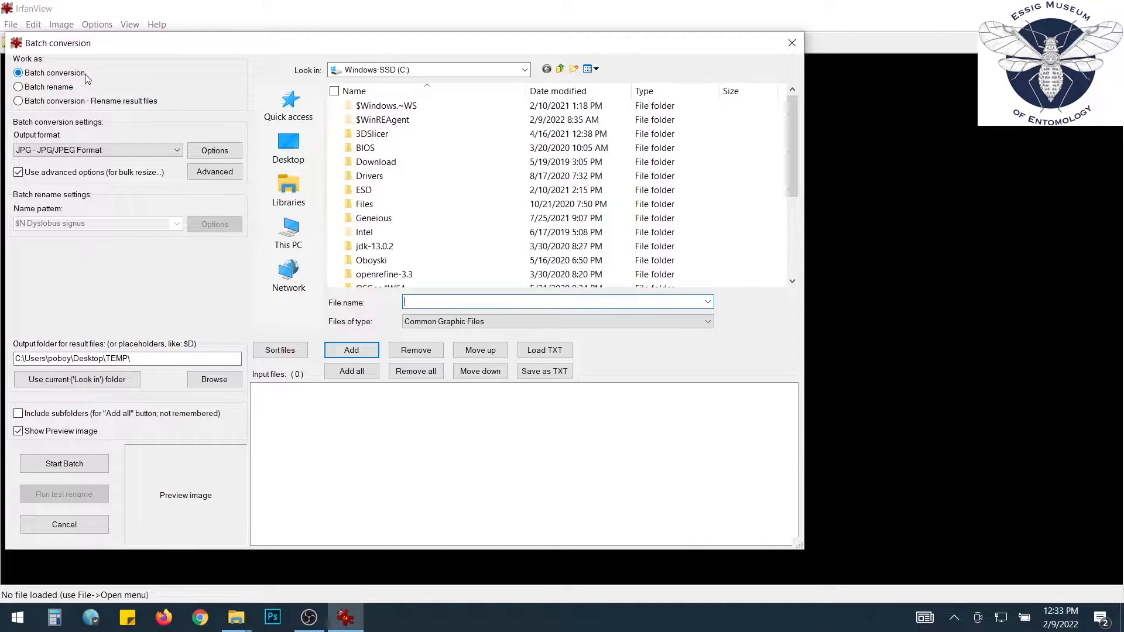
pyautogui.click(29, 88)
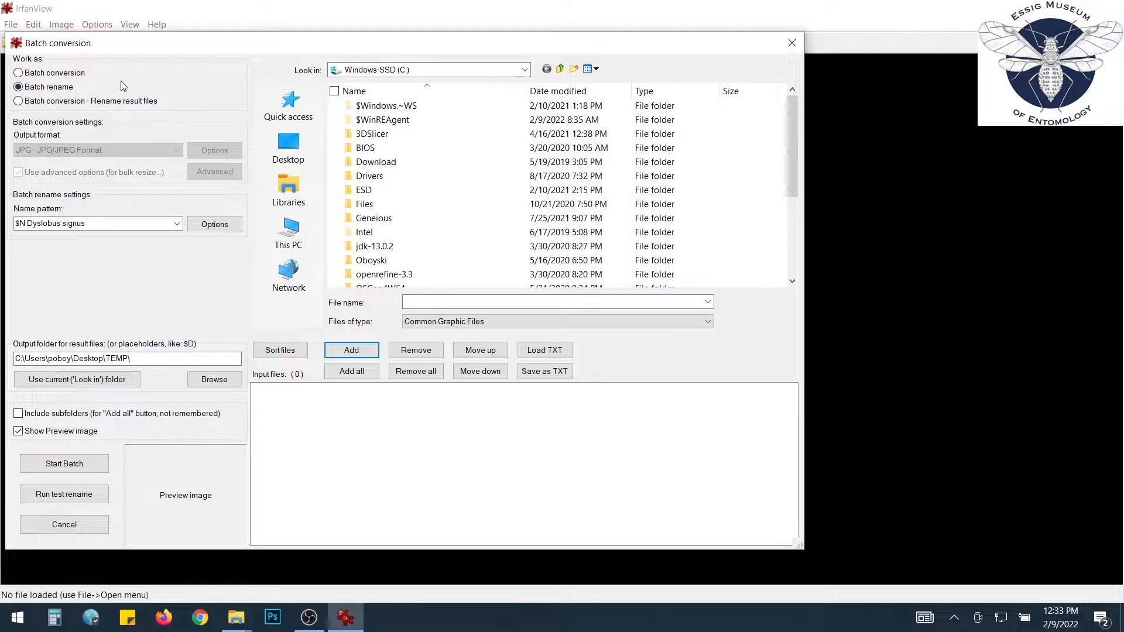
pyautogui.click(18, 101)
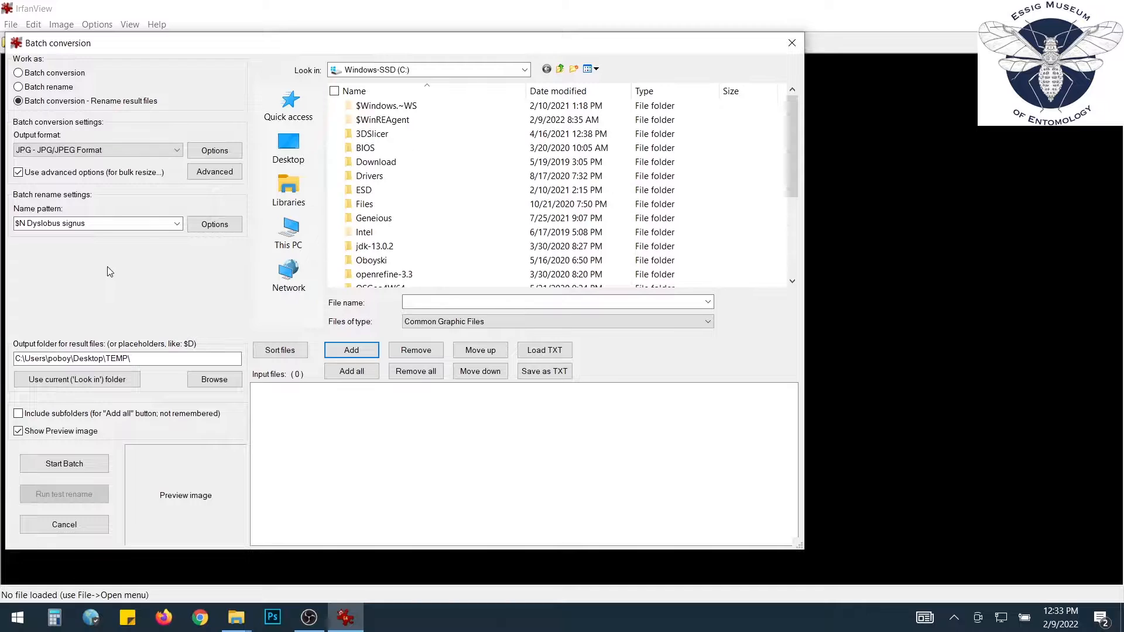
# Add IMG 0154.jpg through IMG 0172.jpg from the TEMP folder to the batch input files and sort them by name ascending
pyautogui.click(521, 73)
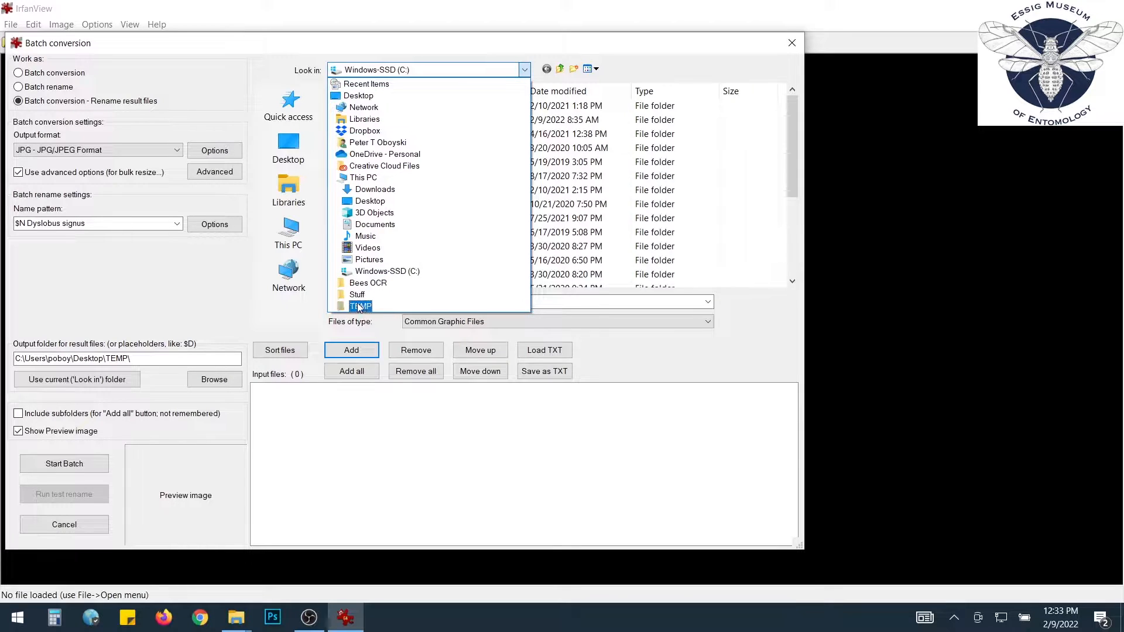
pyautogui.click(362, 310)
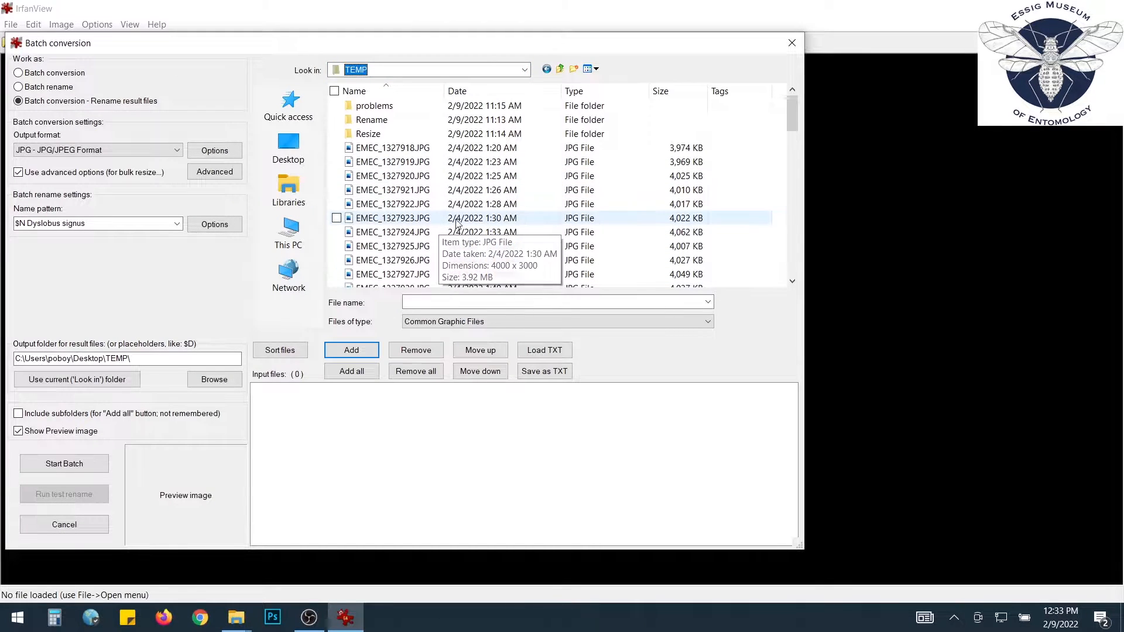
pyautogui.scroll(-15, 592, 212)
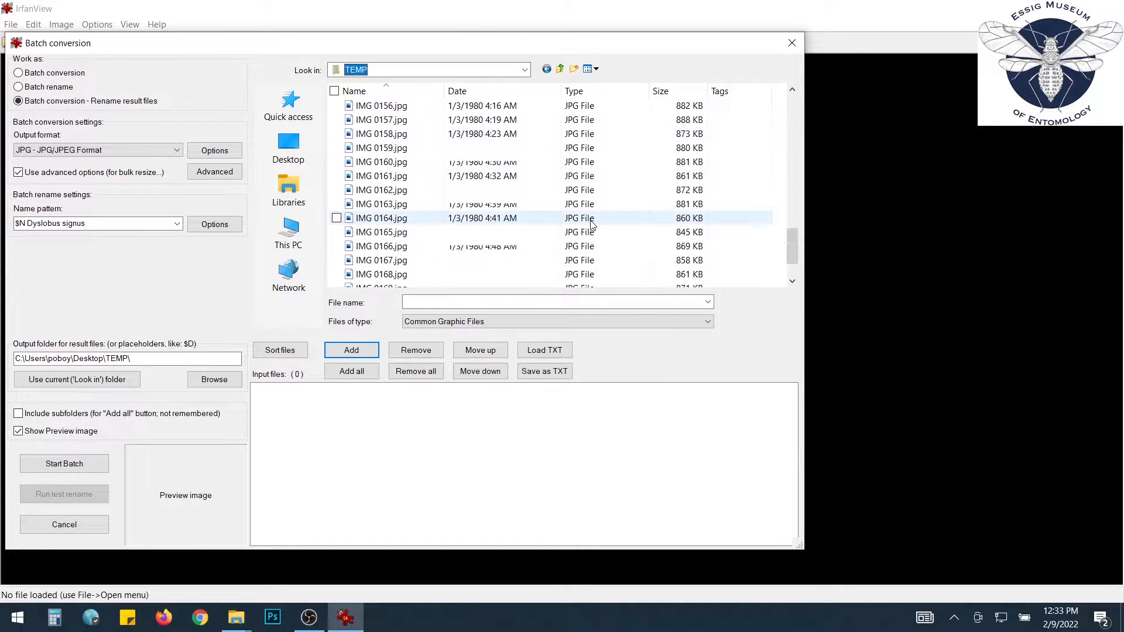
pyautogui.click(483, 120)
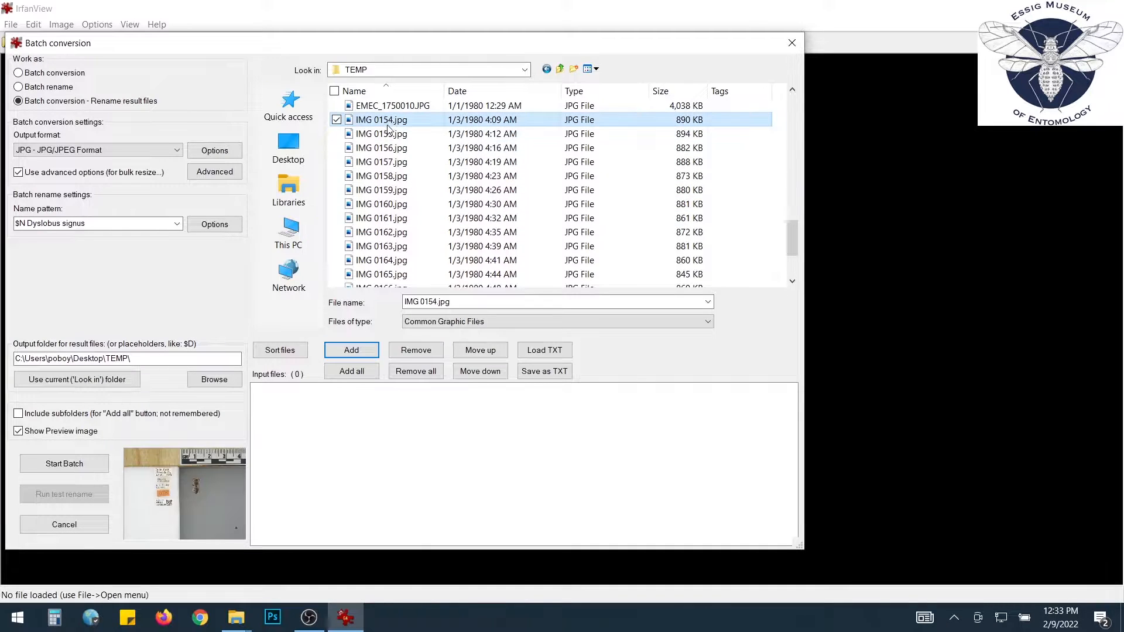
pyautogui.scroll(-2, 486, 170)
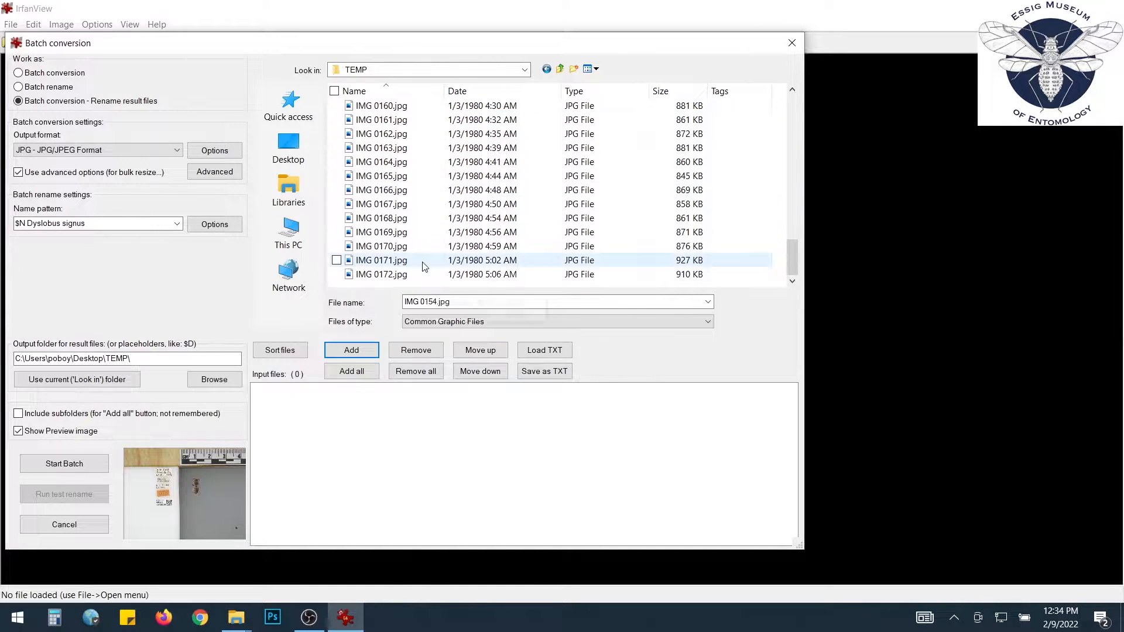
pyautogui.keyDown('shift'); pyautogui.click(387, 277); pyautogui.keyUp('shift')
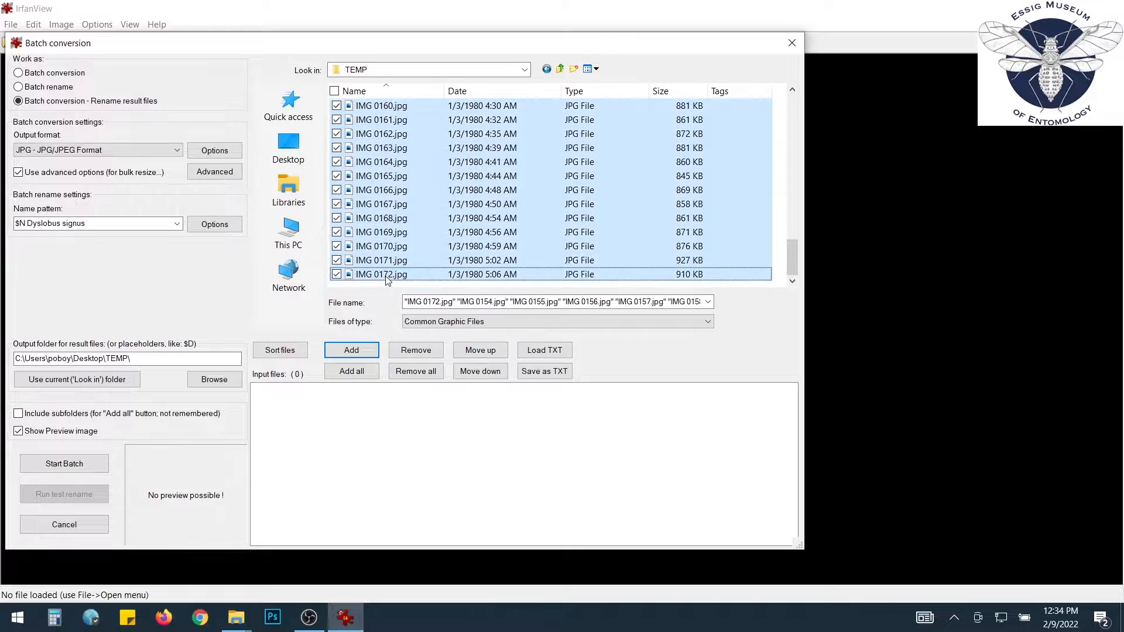
pyautogui.click(364, 354)
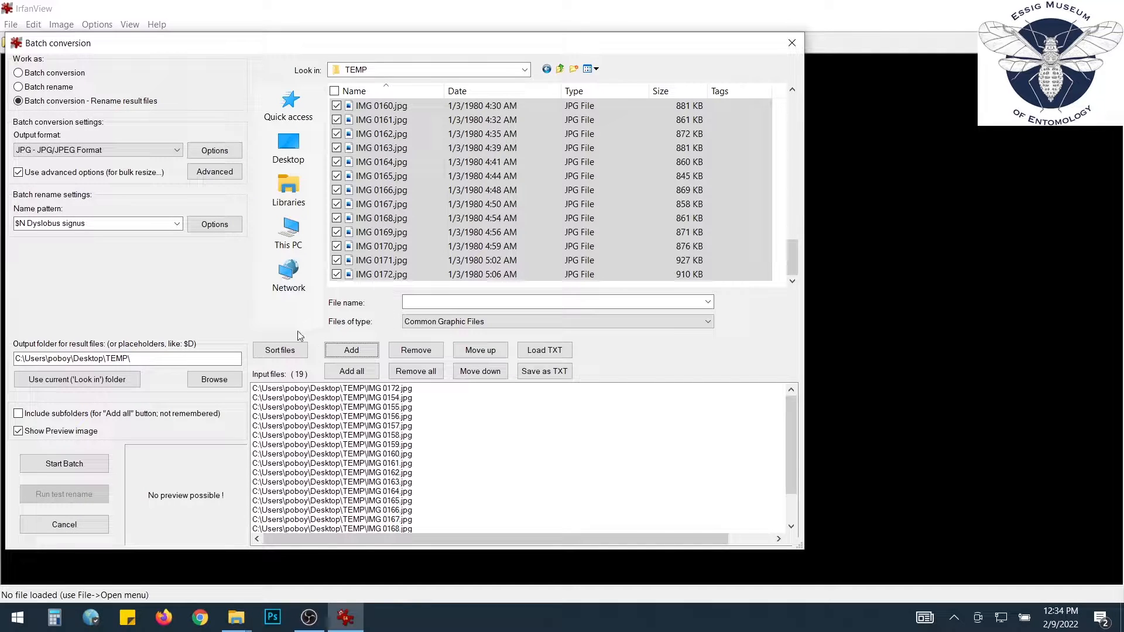
pyautogui.click(304, 350)
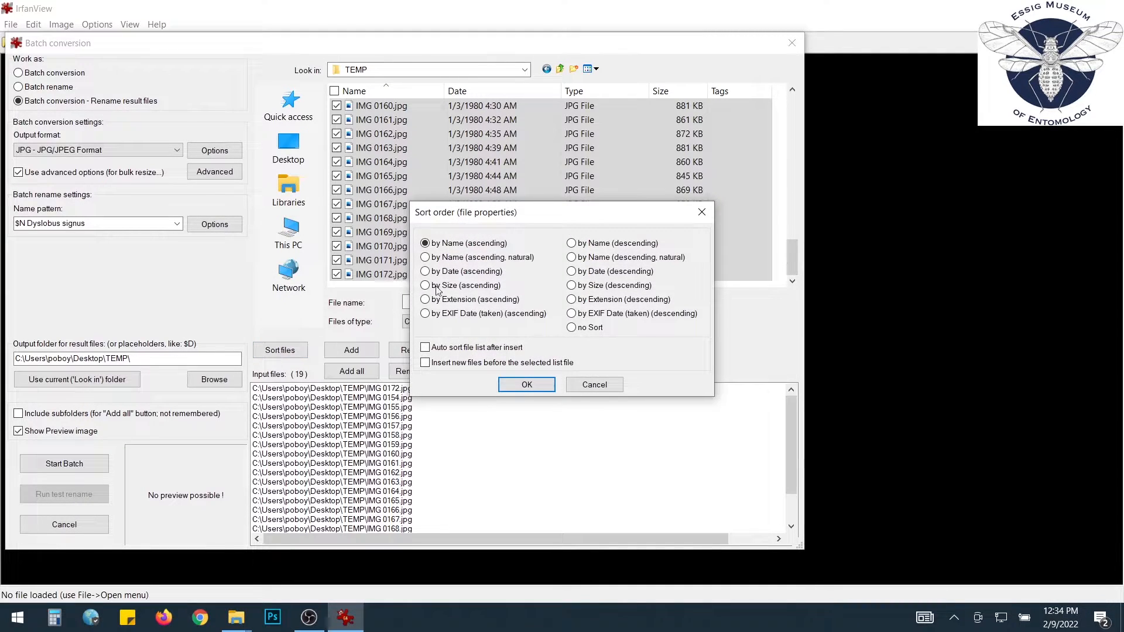
pyautogui.click(526, 384)
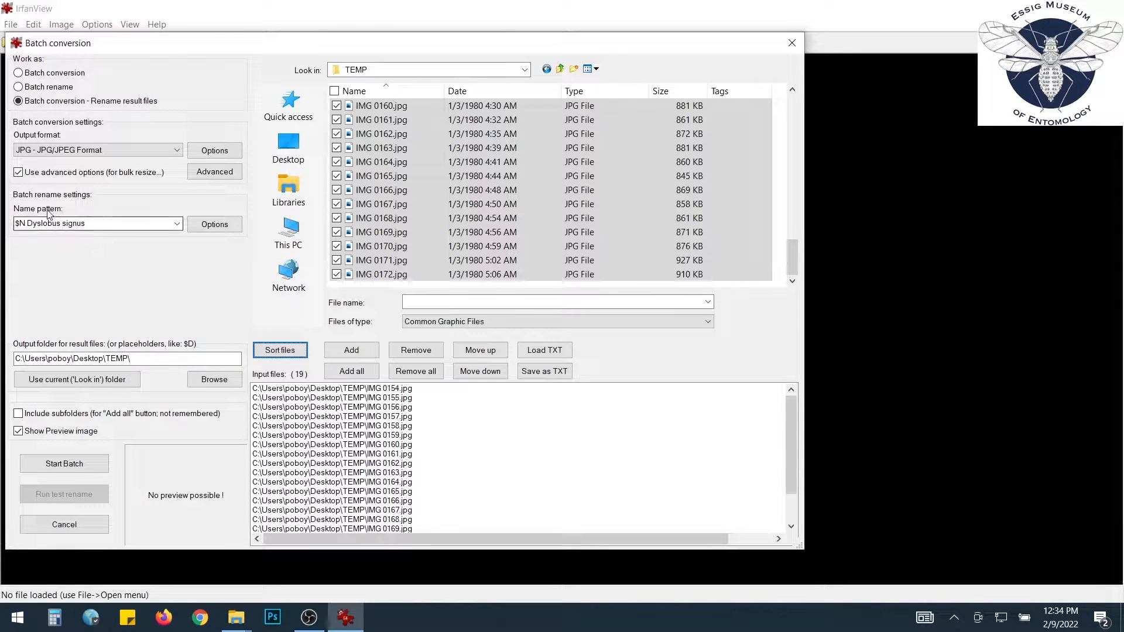
# Set the batch rename pattern to EMEC####### with a starting counter of 1326668
pyautogui.click(222, 229)
pyautogui.press('BackSpace')
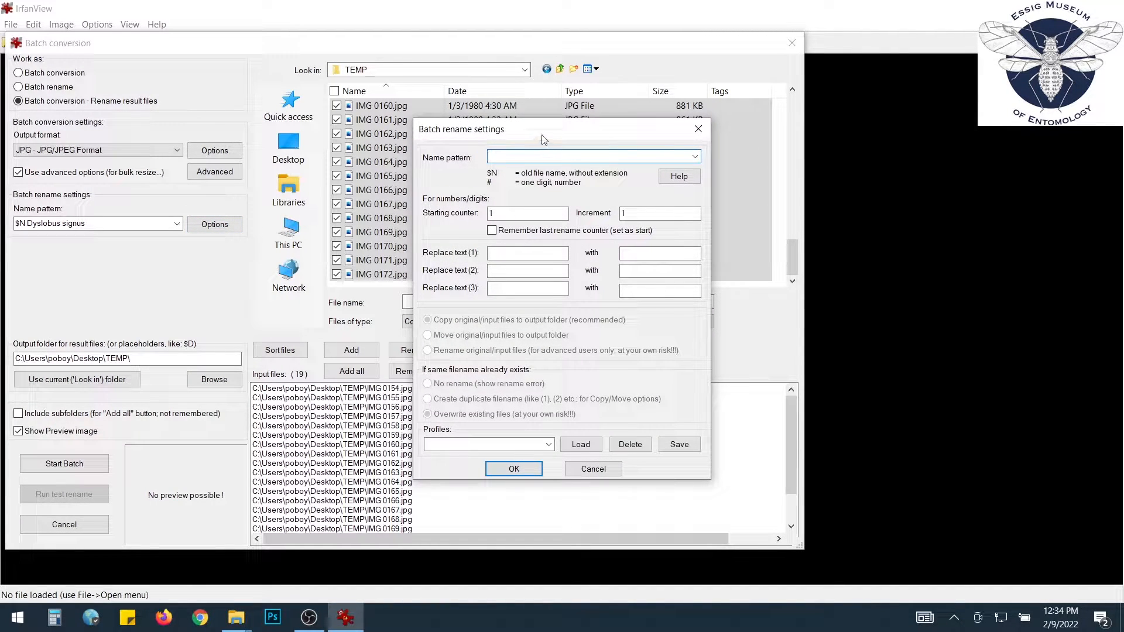
pyautogui.moveTo(544, 135); pyautogui.dragTo(623, 108)
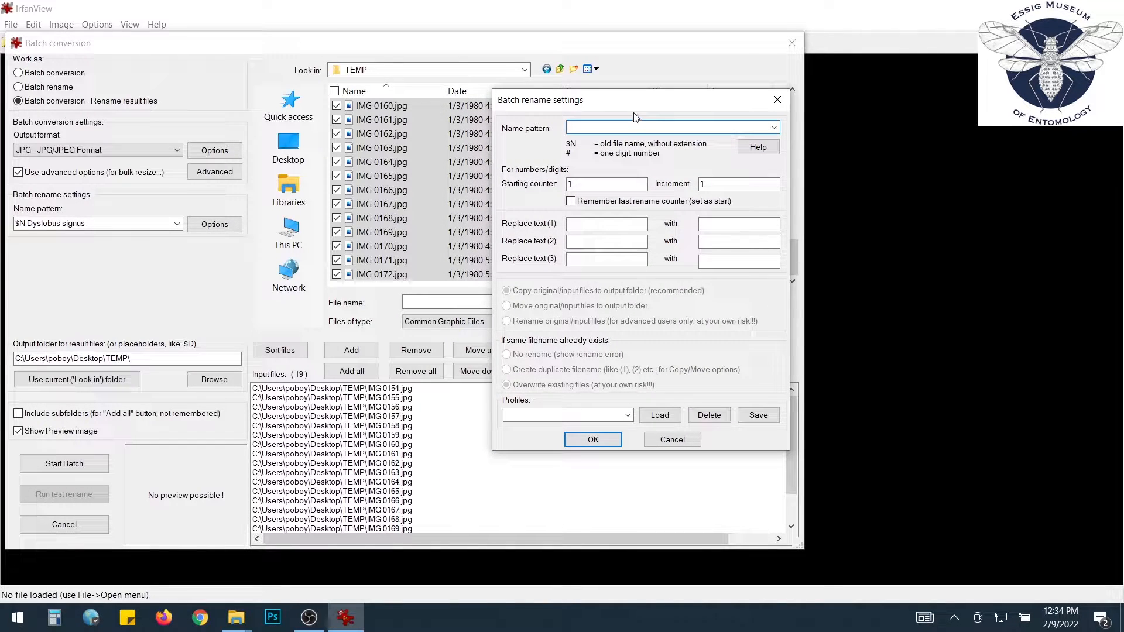
pyautogui.write('EMEC')
pyautogui.write('#######')
pyautogui.click(584, 183)
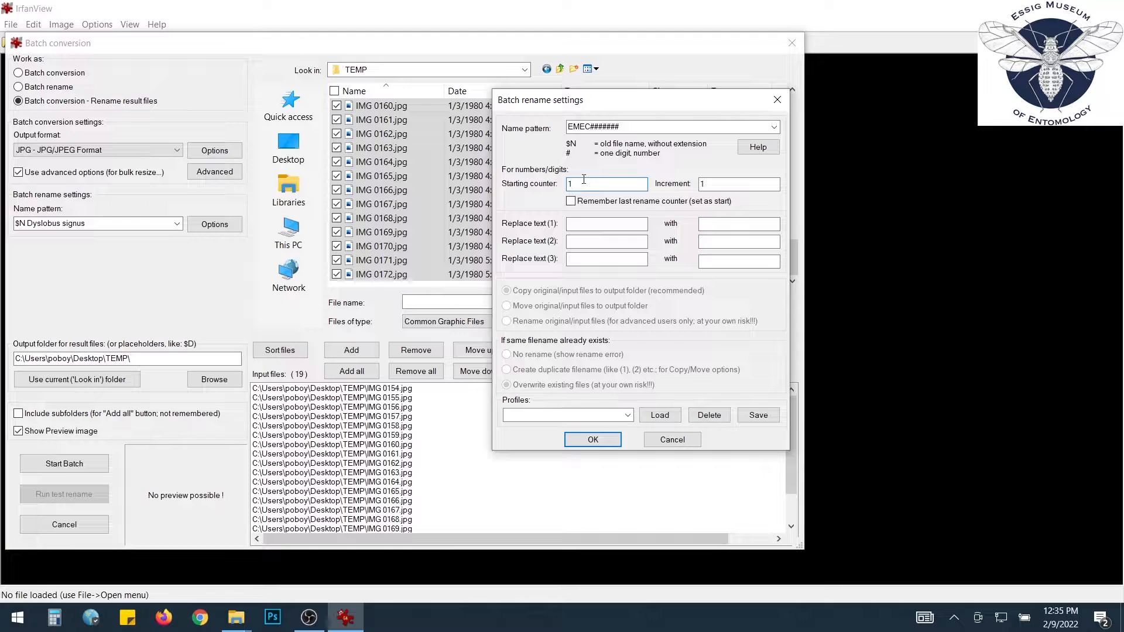
pyautogui.write('326668')
# Check the starting counter against the specimen label in IMG 0154.jpg in File Explorer and return to IrfanView's rename settings
pyautogui.moveTo(632, 183); pyautogui.dragTo(566, 185)
pyautogui.click(236, 617)
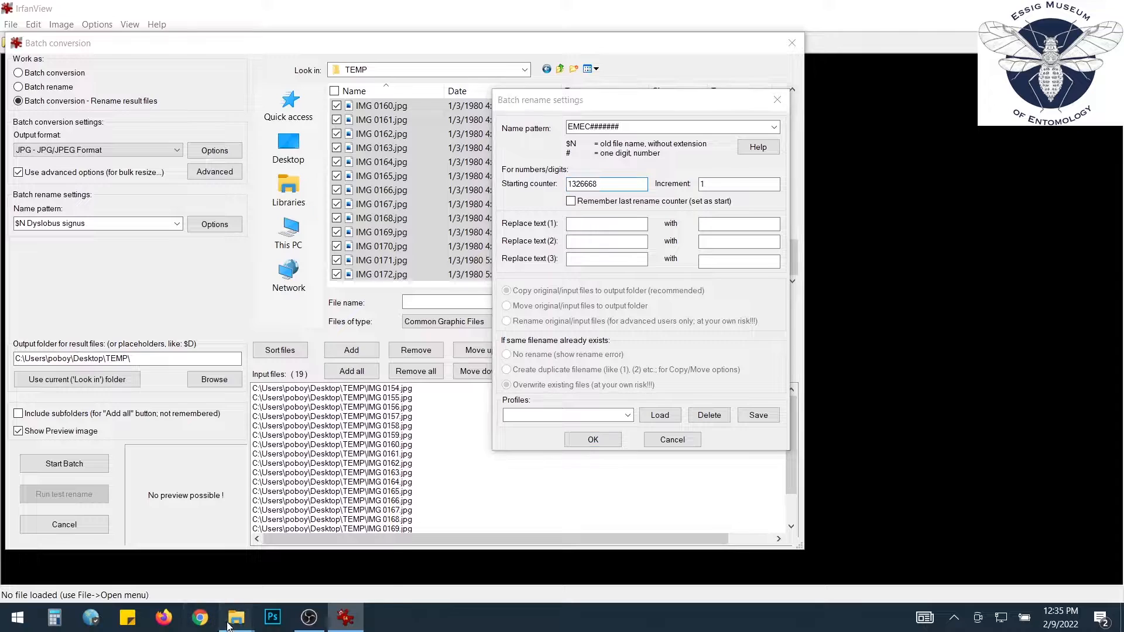
pyautogui.click(204, 571)
pyautogui.click(217, 387)
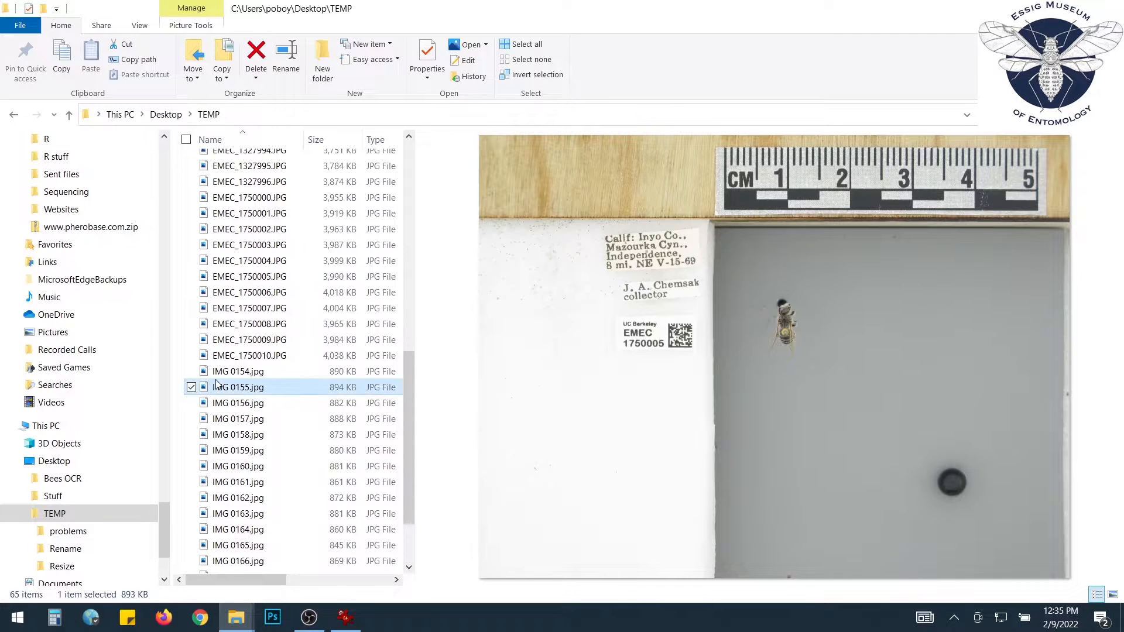
pyautogui.click(219, 375)
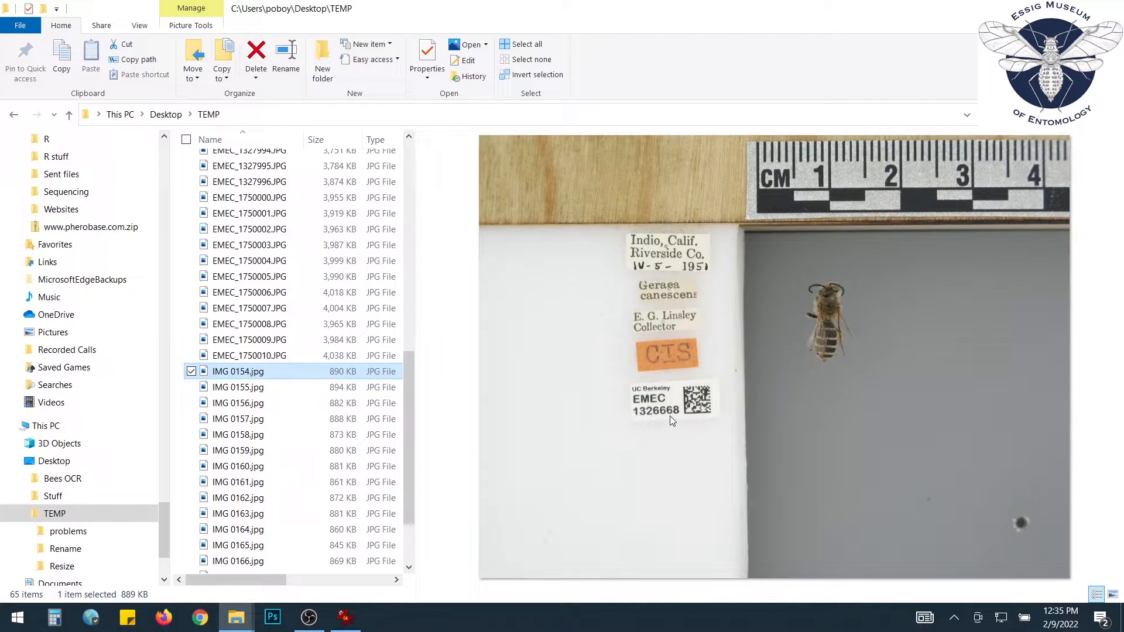
pyautogui.click(347, 616)
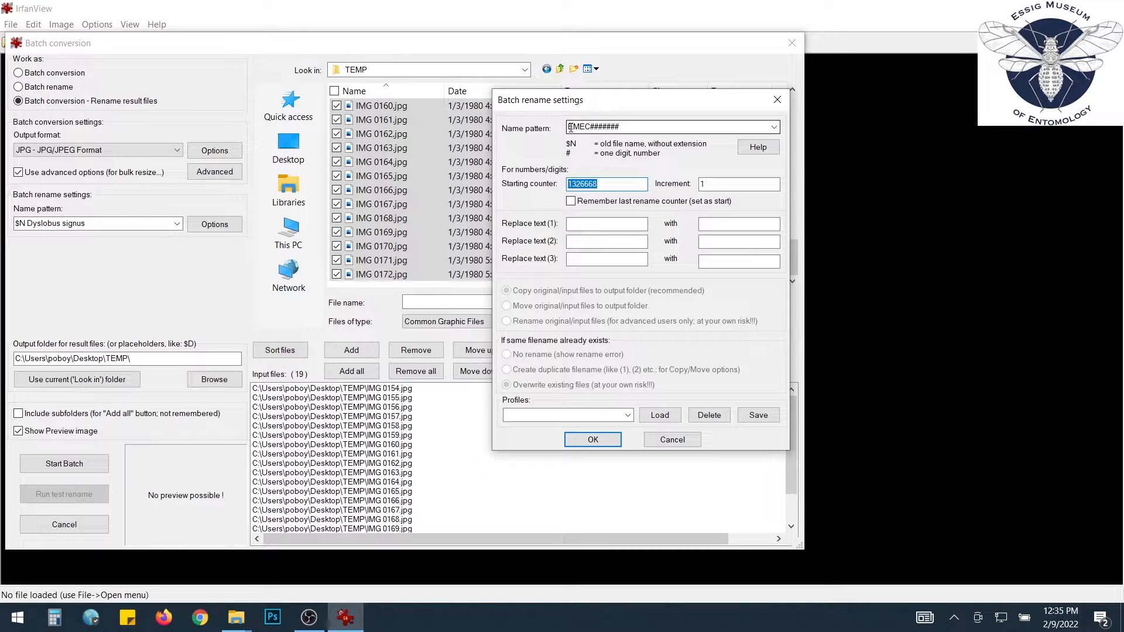
# Extend the rename pattern to "EMEC####### Hesperapis arenicola" and accept the rename settings
pyautogui.click(636, 126)
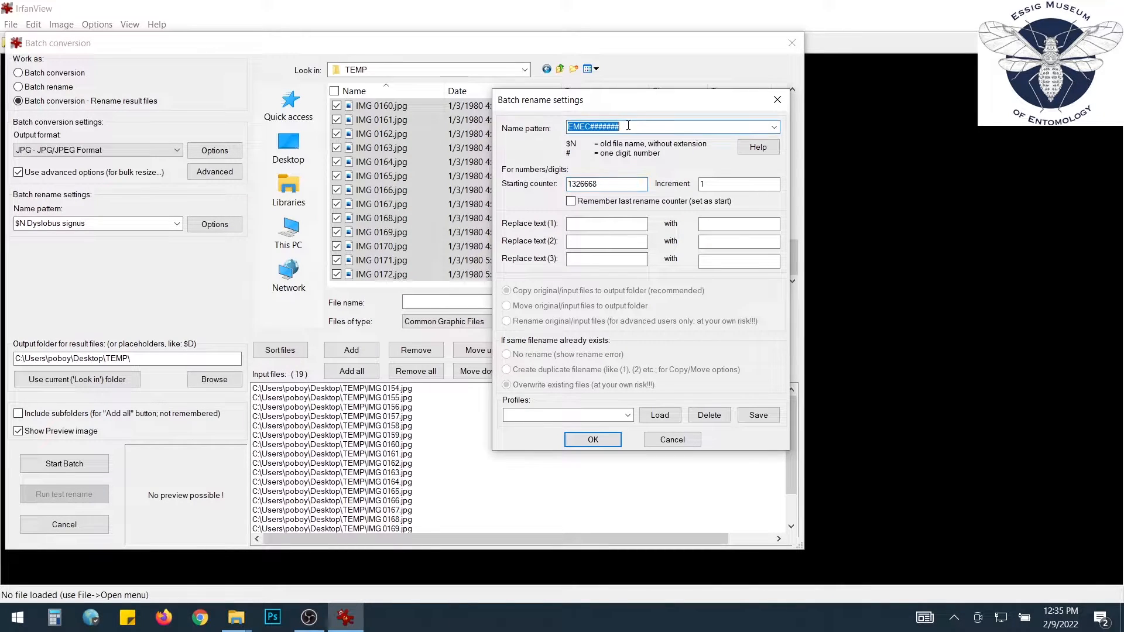
pyautogui.click(606, 183)
pyautogui.moveTo(605, 183); pyautogui.dragTo(547, 186)
pyautogui.click(619, 185)
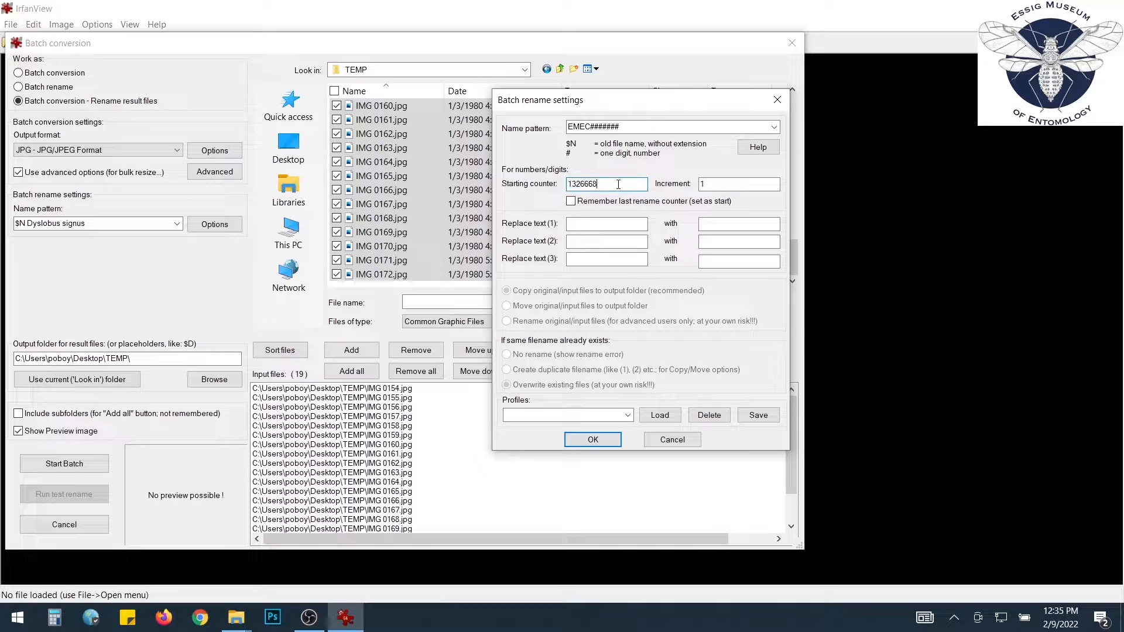
pyautogui.click(658, 126)
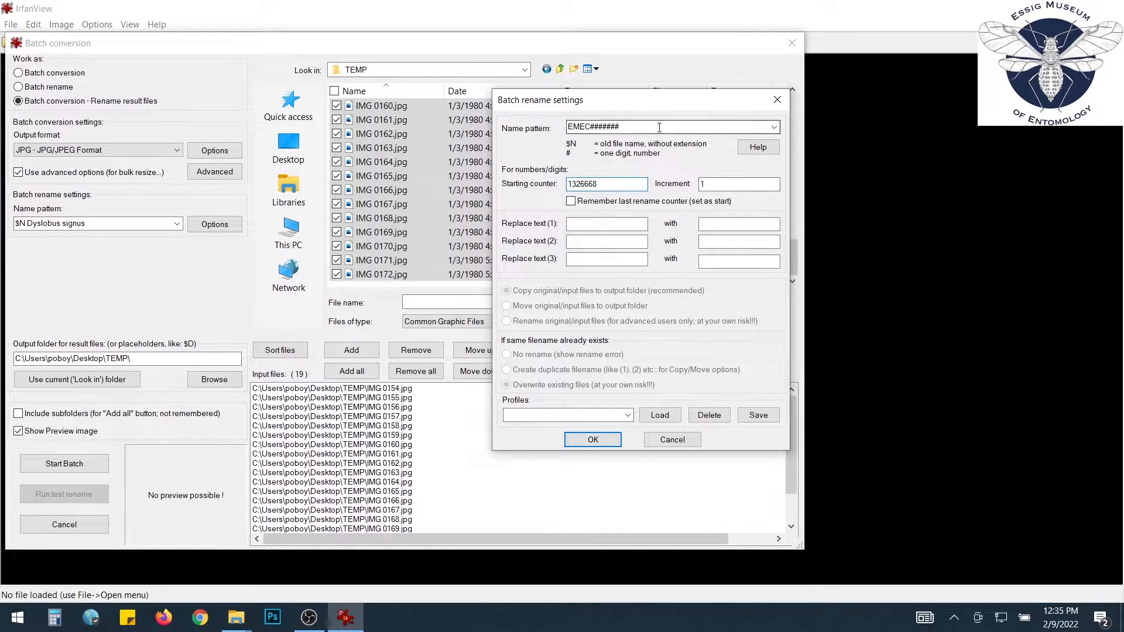
pyautogui.click(658, 126)
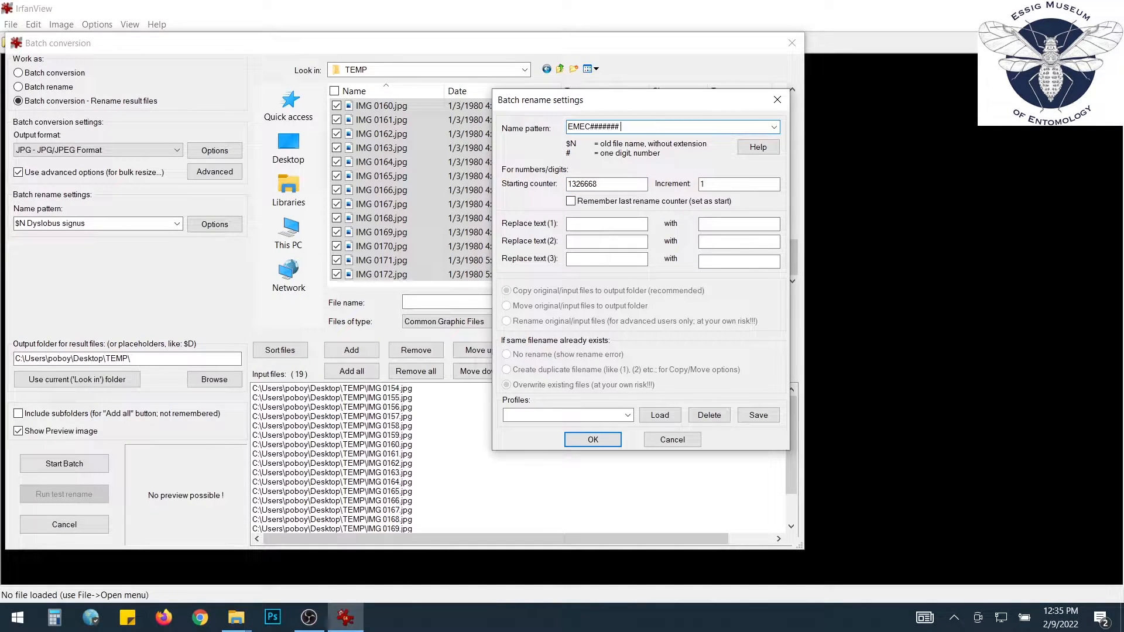
pyautogui.write('Hesperapis arenicola')
pyautogui.click(592, 441)
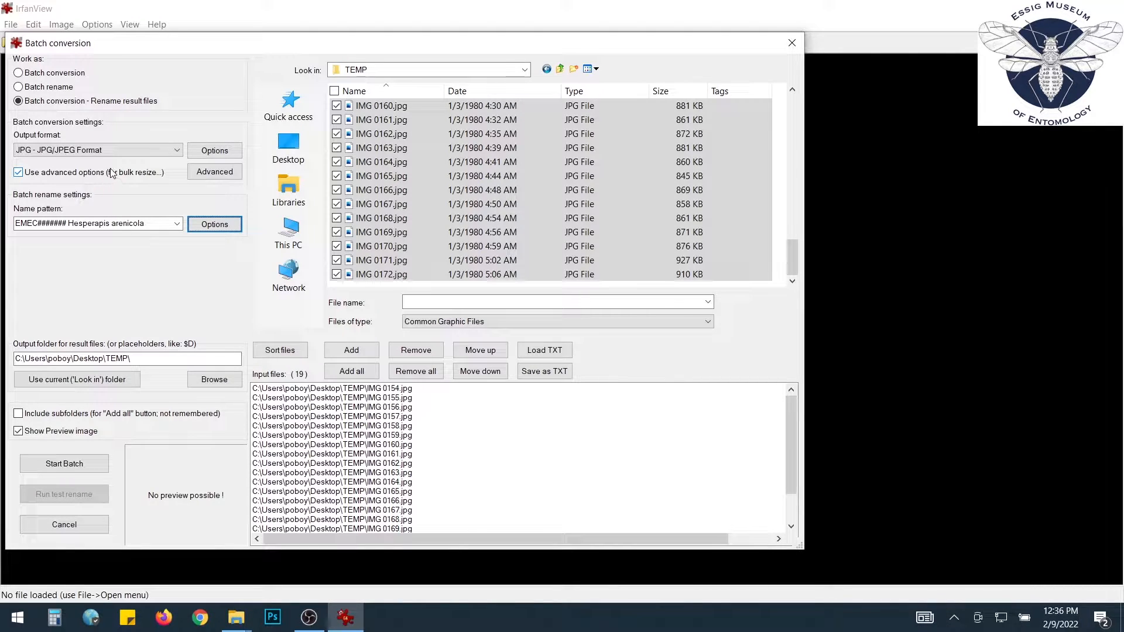
# Set the overlay text for all batch images to "Hesperapis arenicola" in the advanced options
pyautogui.click(206, 176)
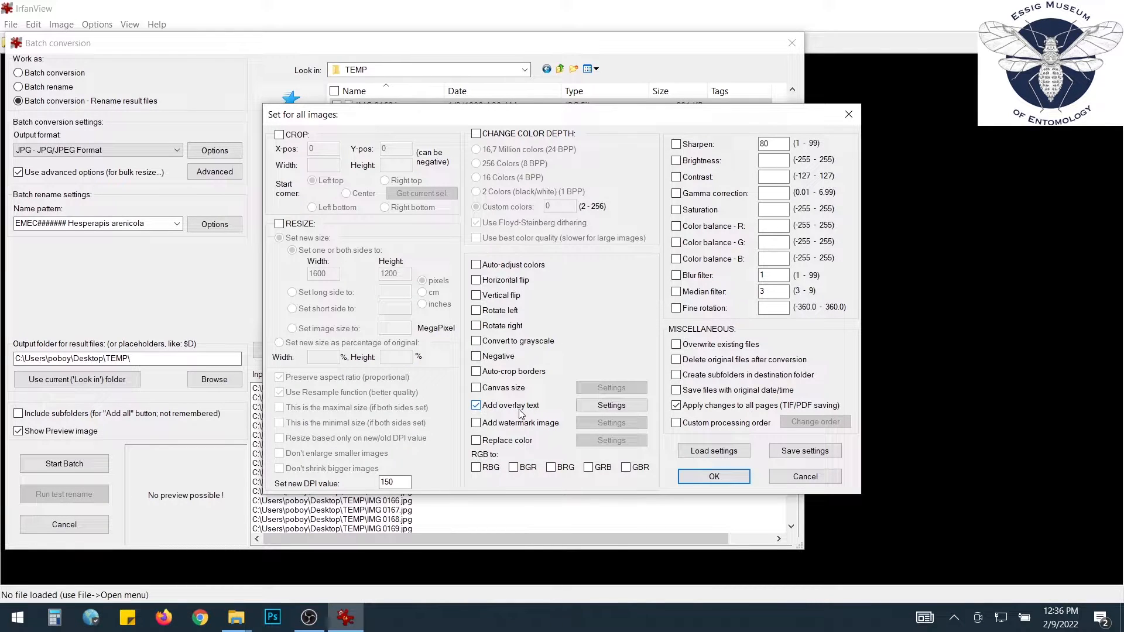
pyautogui.click(608, 410)
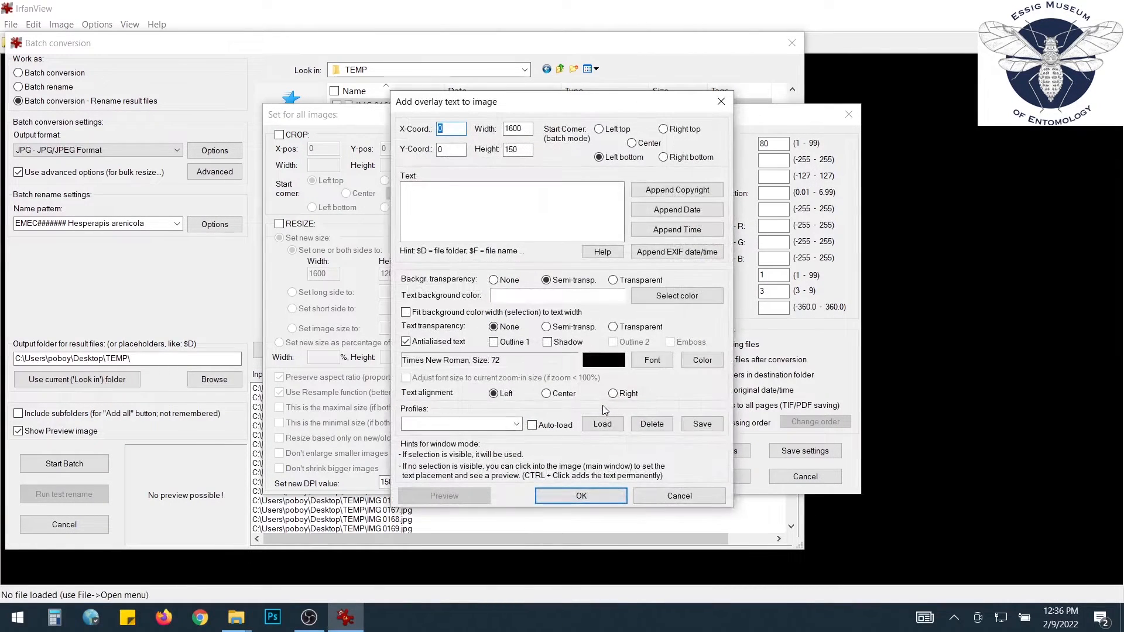
pyautogui.click(485, 190)
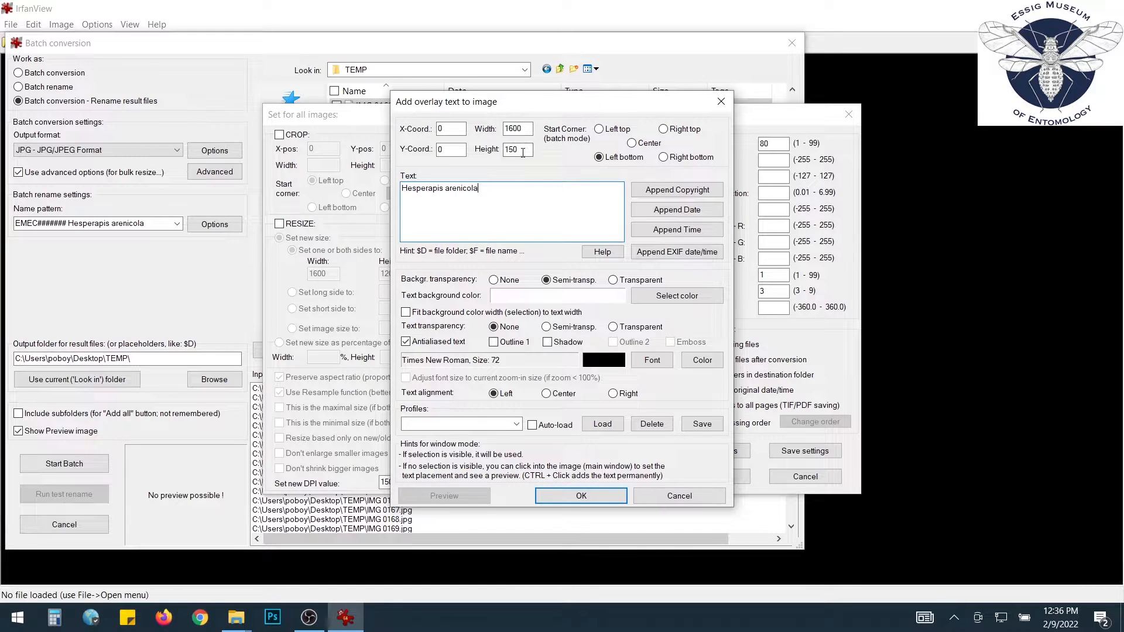
pyautogui.click(582, 496)
pyautogui.click(714, 477)
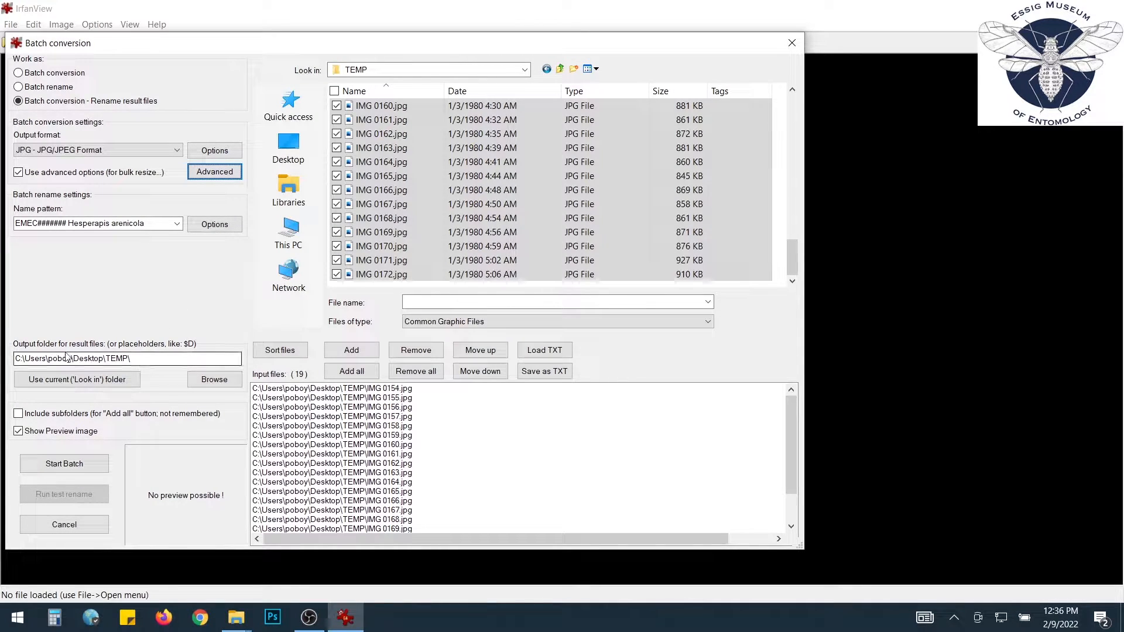
# Choose the Rename subfolder of TEMP as the output folder for the result files
pyautogui.click(211, 381)
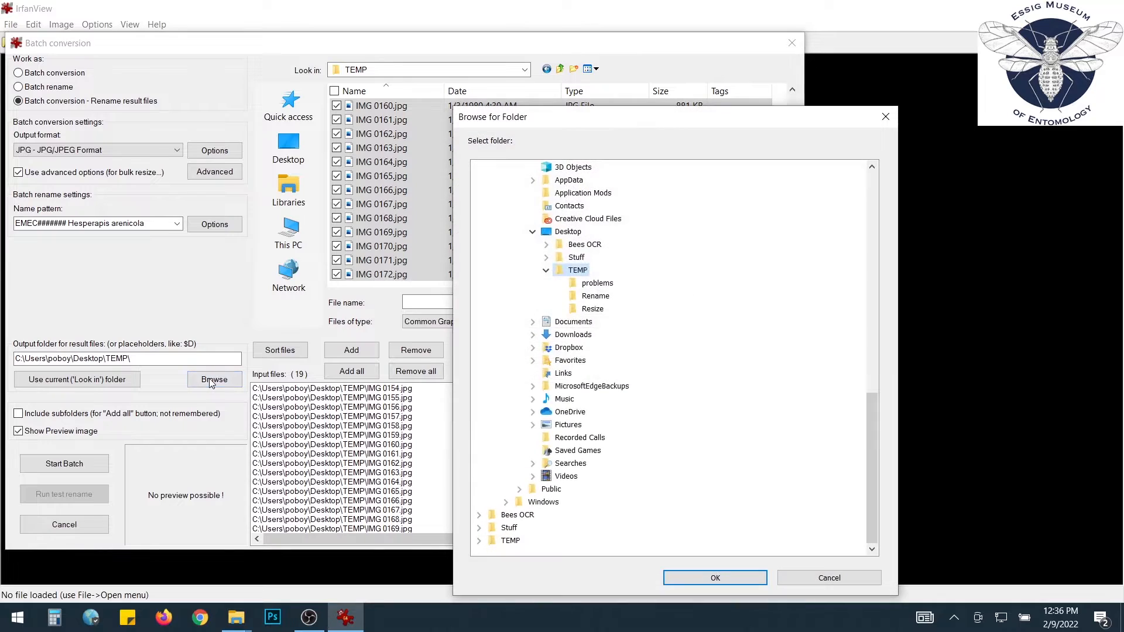
pyautogui.click(600, 297)
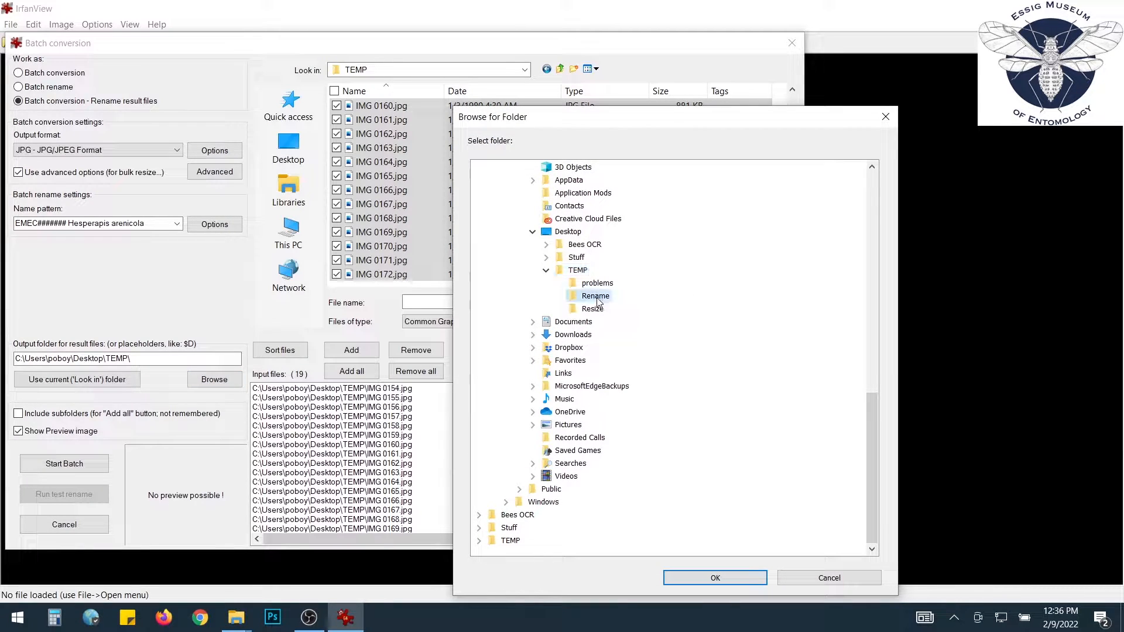
pyautogui.click(705, 578)
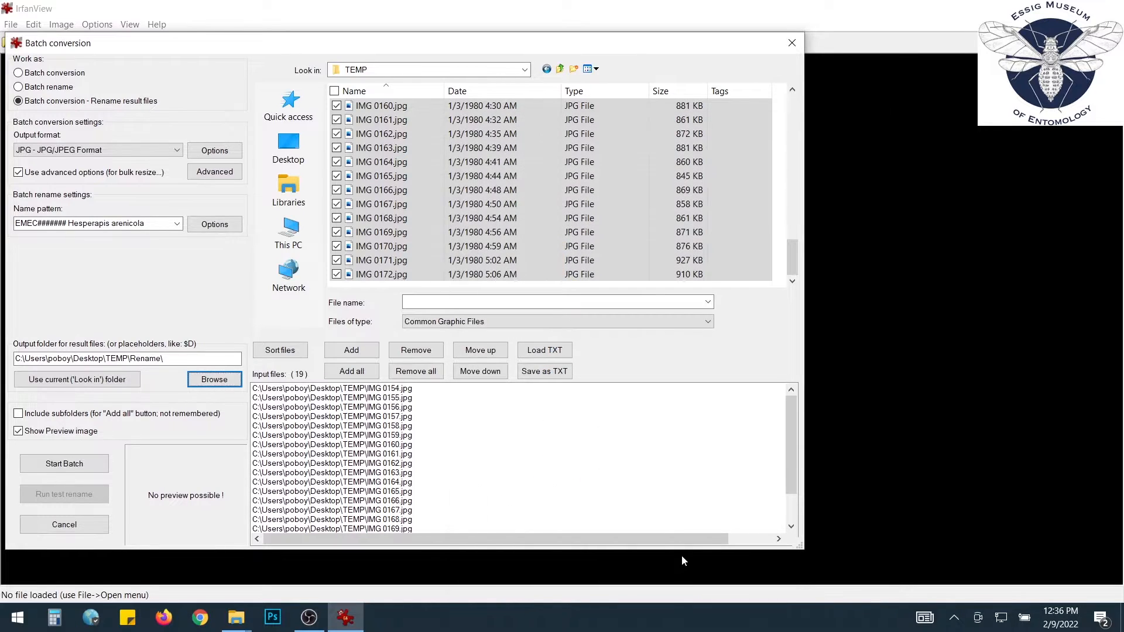
# Run the batch conversion on the listed input files and return to the batch settings
pyautogui.click(80, 466)
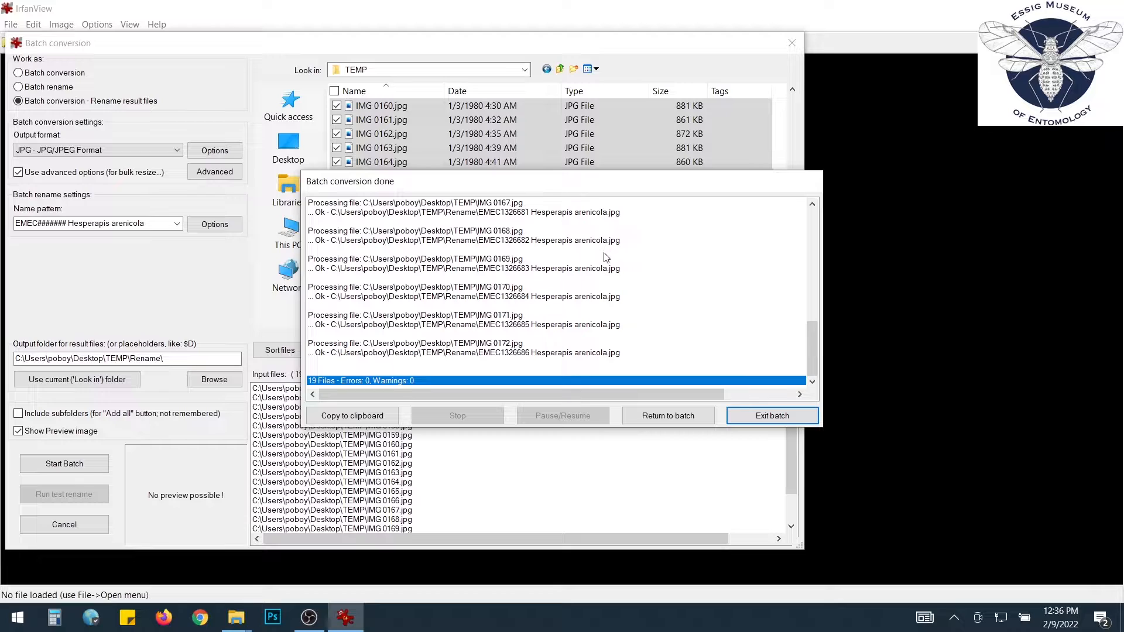
pyautogui.click(670, 417)
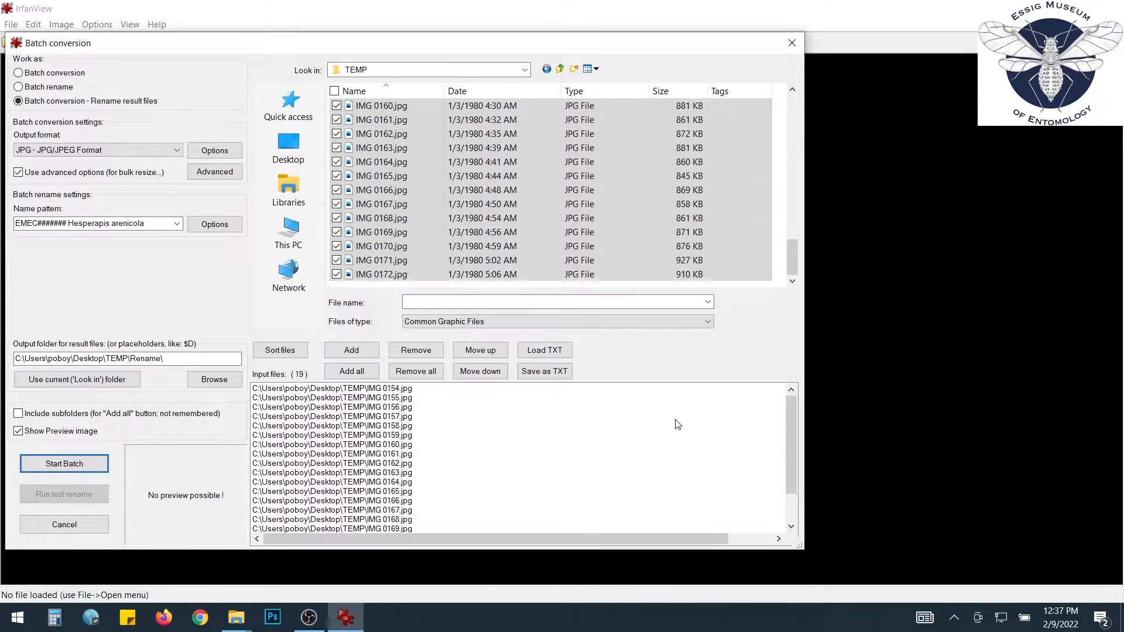
# Check the output in TEMP's Rename folder in File Explorer, comparing the names of EMEC1326668 and EMEC1326673 with their specimen labels and overlay text
pyautogui.moveTo(236, 618)
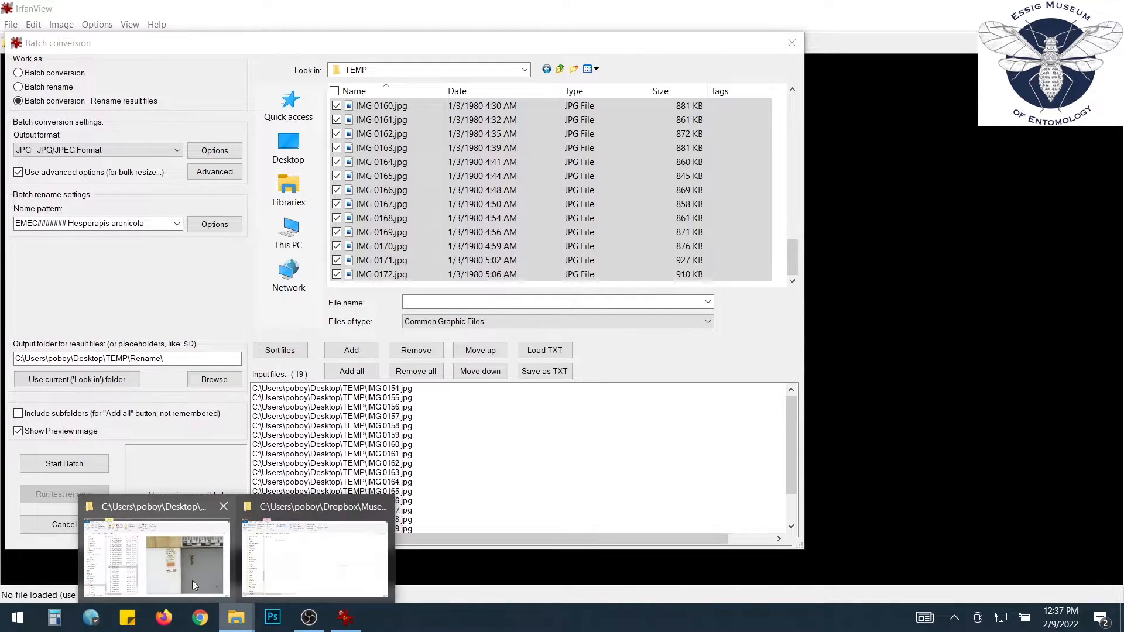
pyautogui.click(193, 581)
pyautogui.scroll(10, 298, 293)
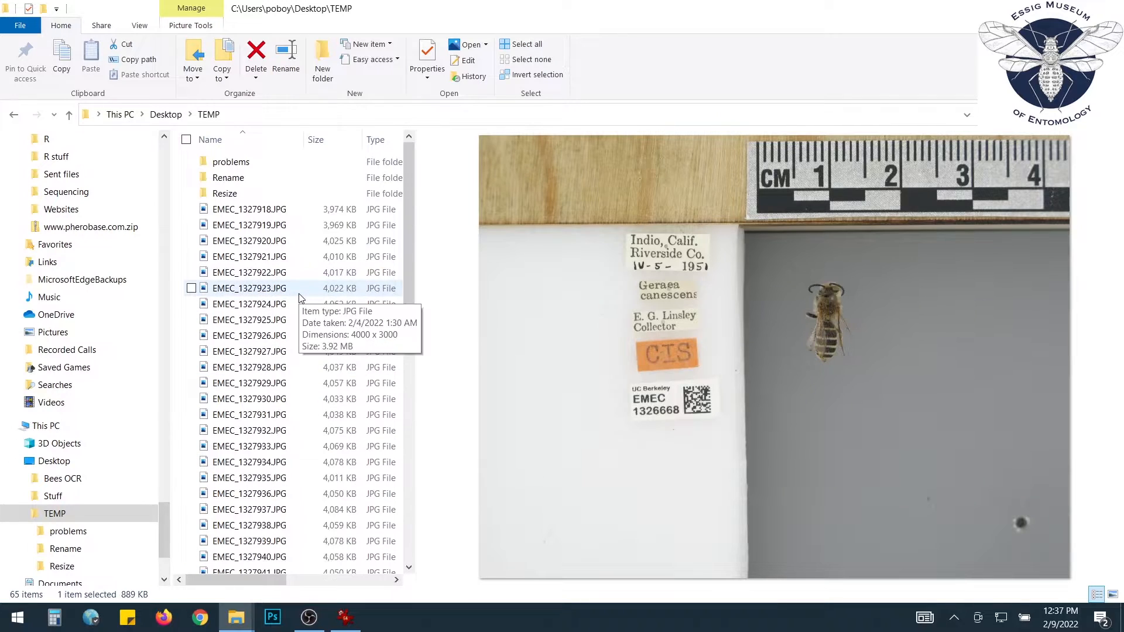
pyautogui.doubleClick(229, 178)
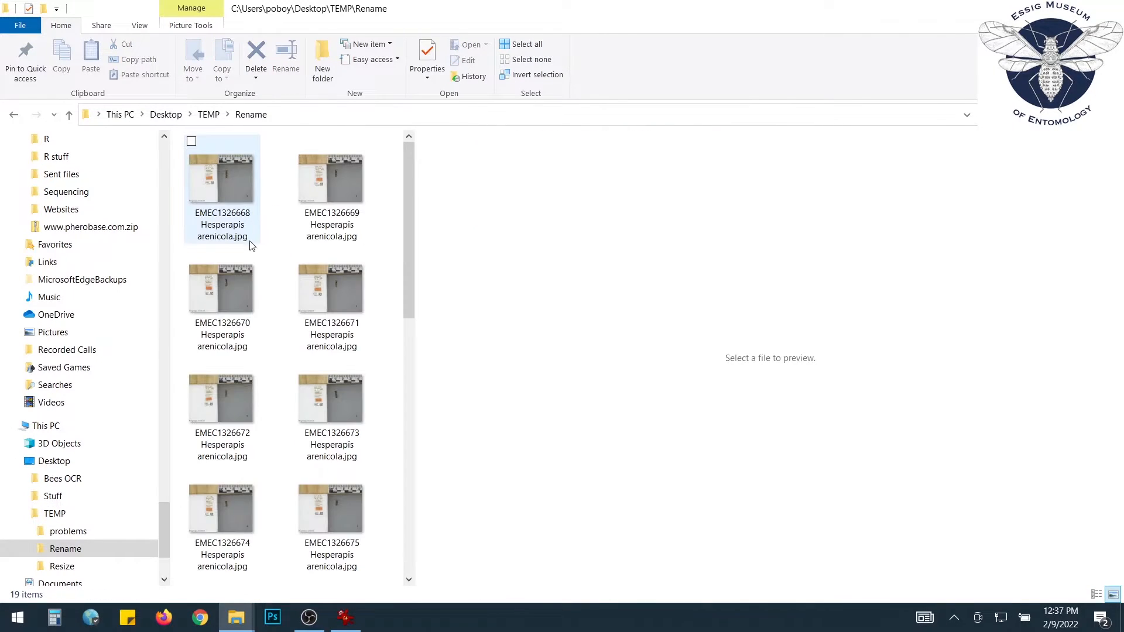
pyautogui.click(225, 187)
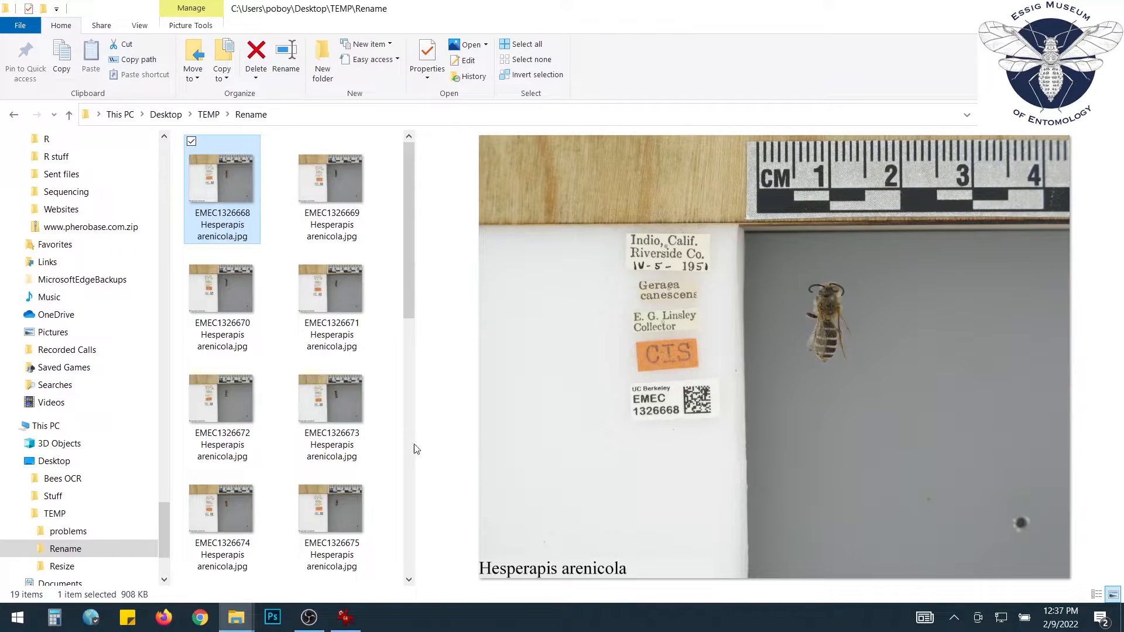
pyautogui.click(346, 422)
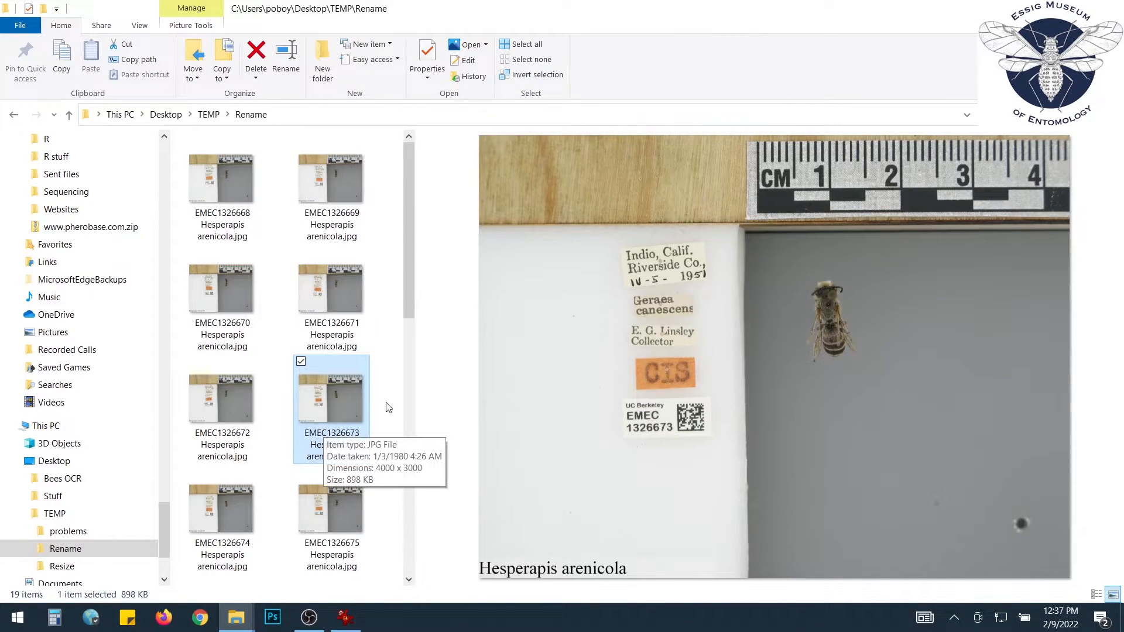
# Switch back to IrfanView and show the TEMP folder's files as large icons
pyautogui.click(351, 617)
pyautogui.scroll(6, 543, 181)
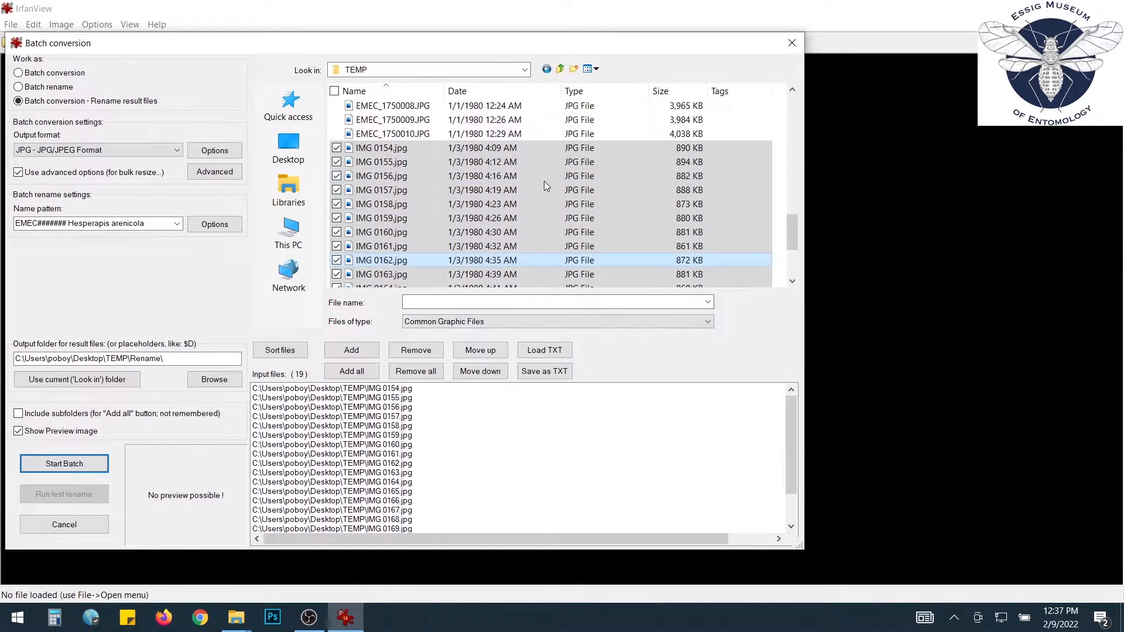
pyautogui.scroll(5, 544, 196)
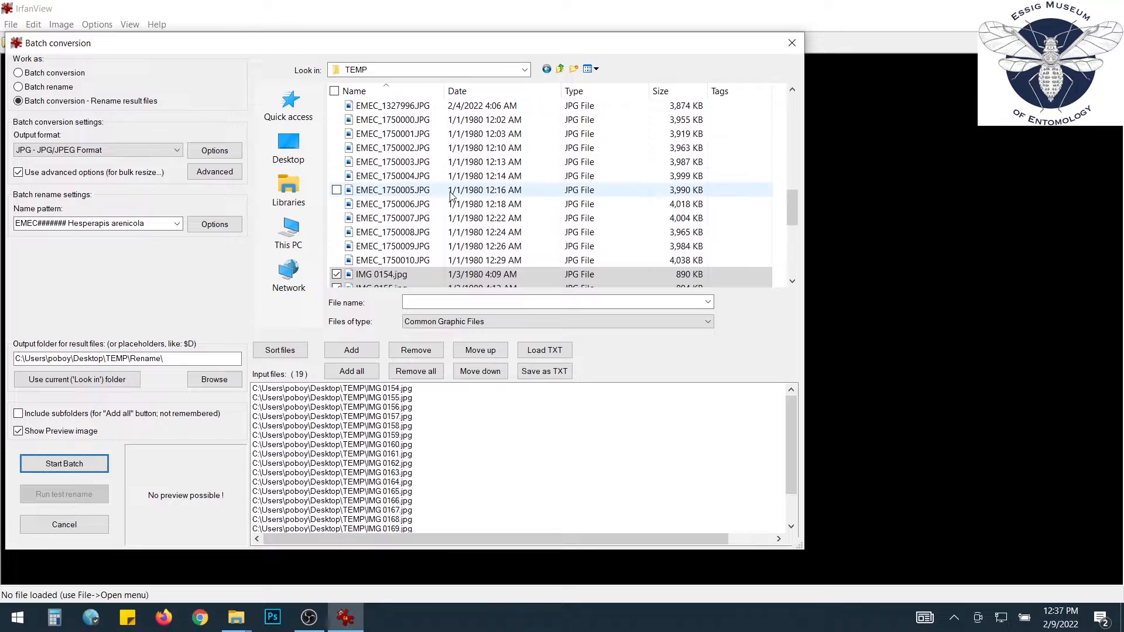
pyautogui.scroll(7, 452, 199)
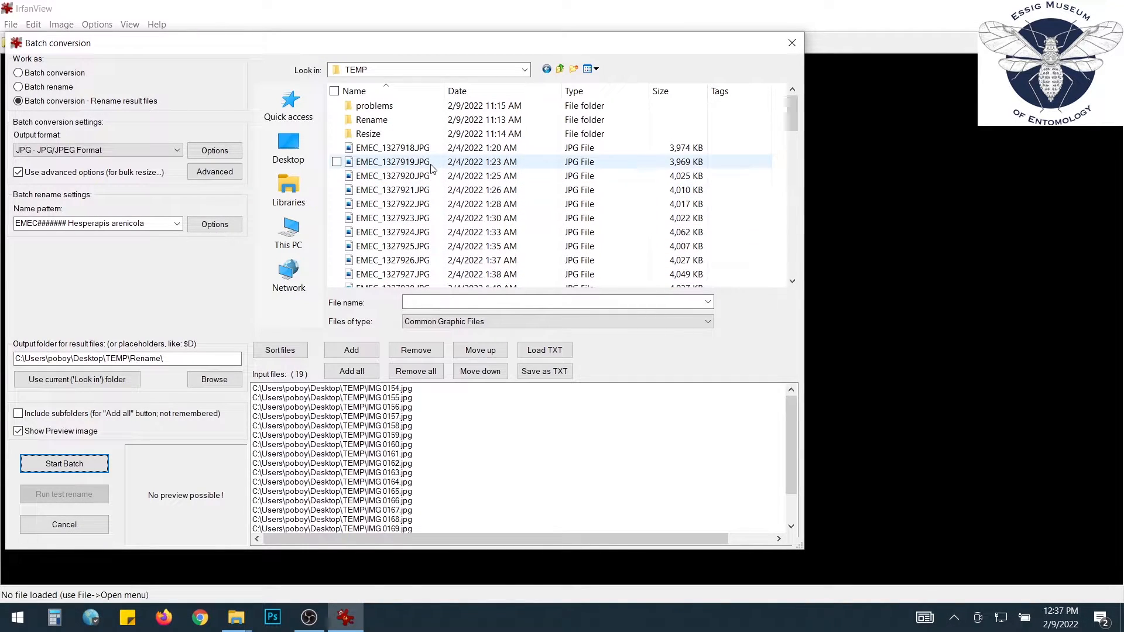
pyautogui.click(593, 69)
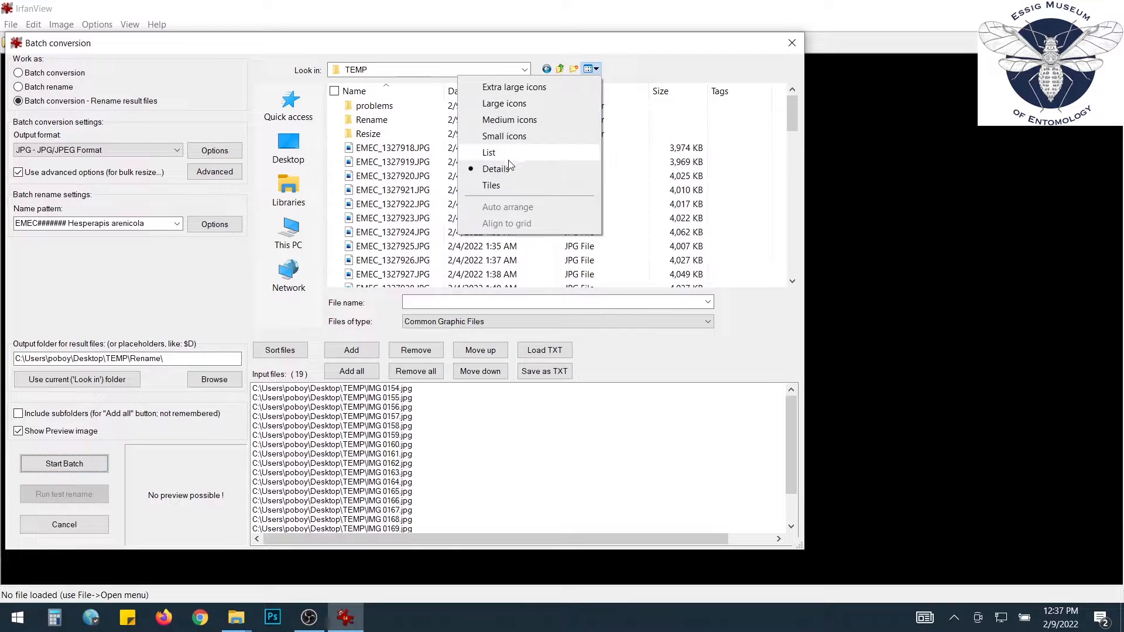
pyautogui.click(502, 105)
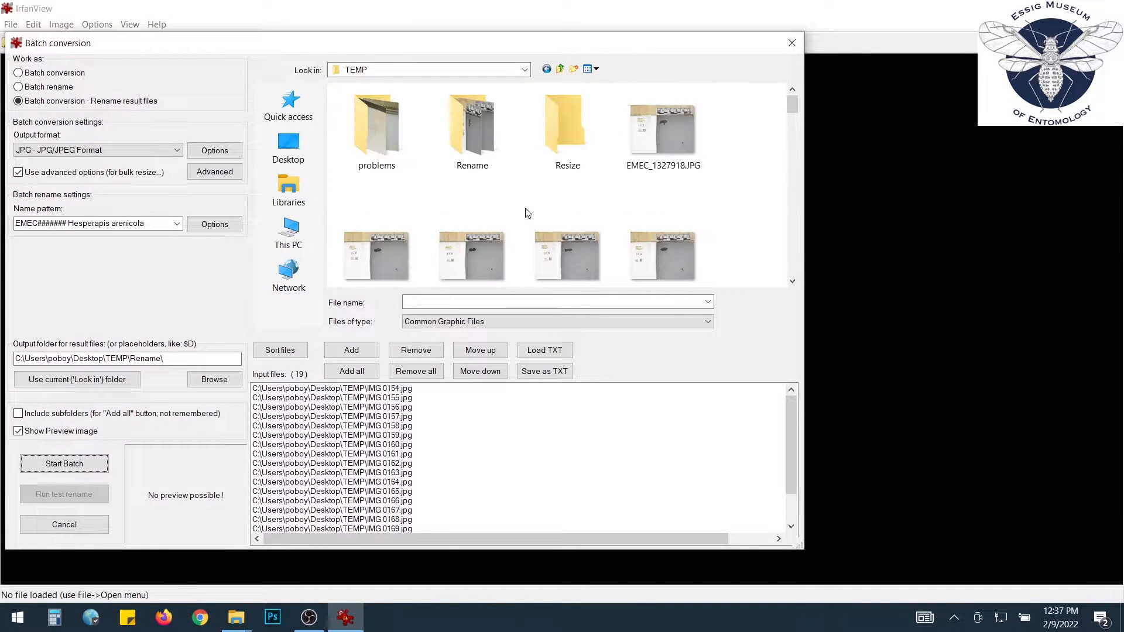
# Replace the batch input files with EMEC_1327918.JPG through EMEC_1327996.JPG and sort the list in ascending name order
pyautogui.click(658, 136)
pyautogui.scroll(-5, 691, 213)
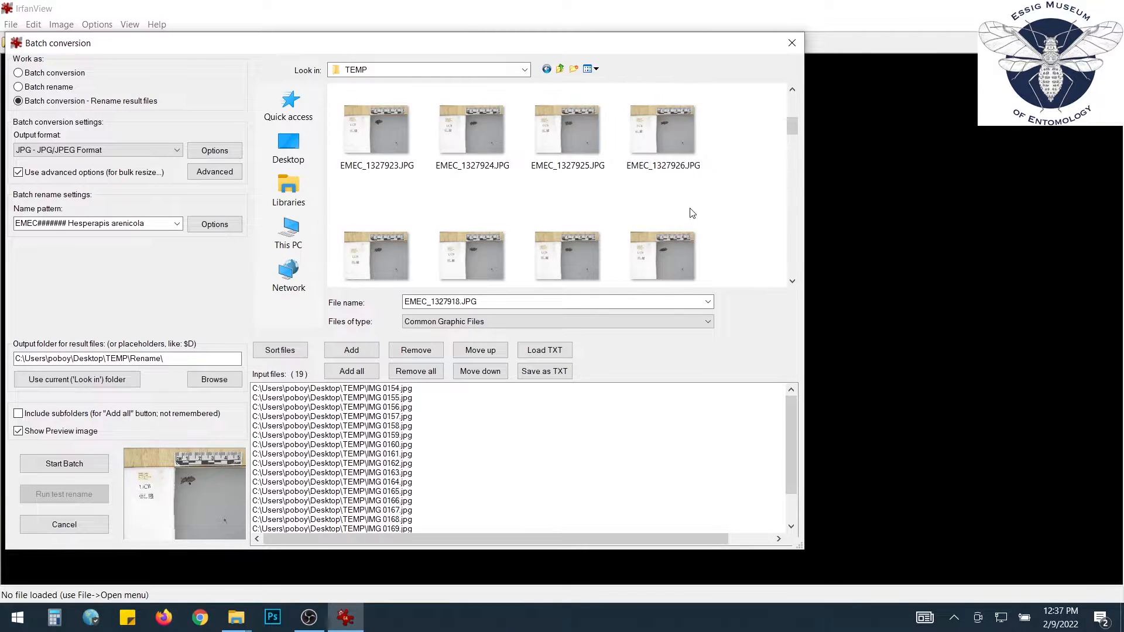
pyautogui.scroll(-5, 691, 214)
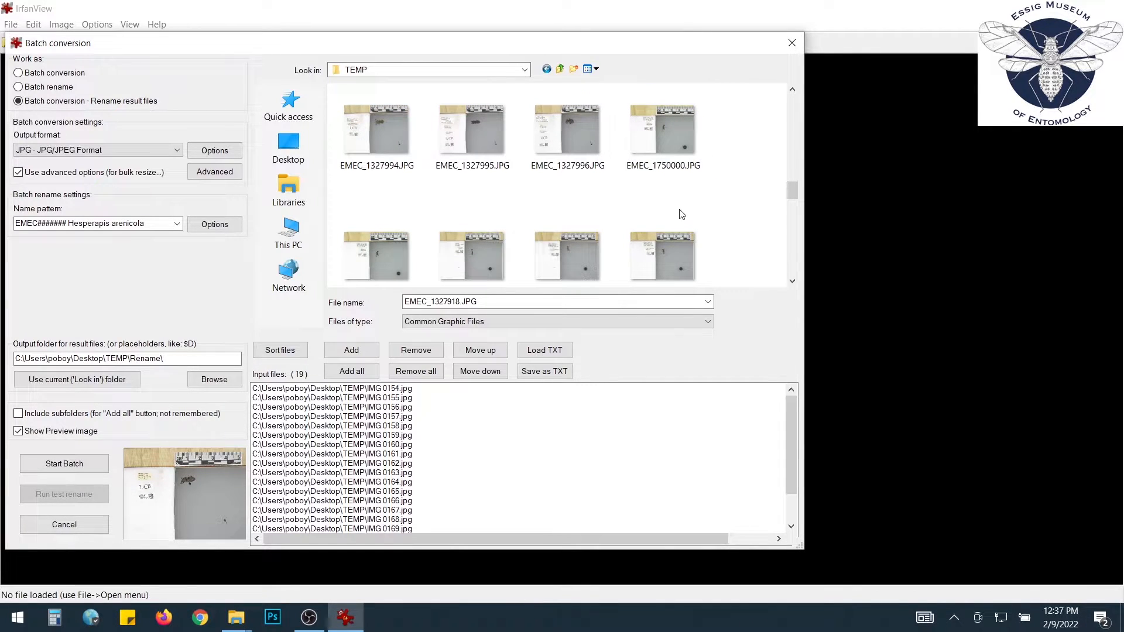
pyautogui.keyDown('shift'); pyautogui.click(566, 144); pyautogui.keyUp('shift')
pyautogui.click(415, 367)
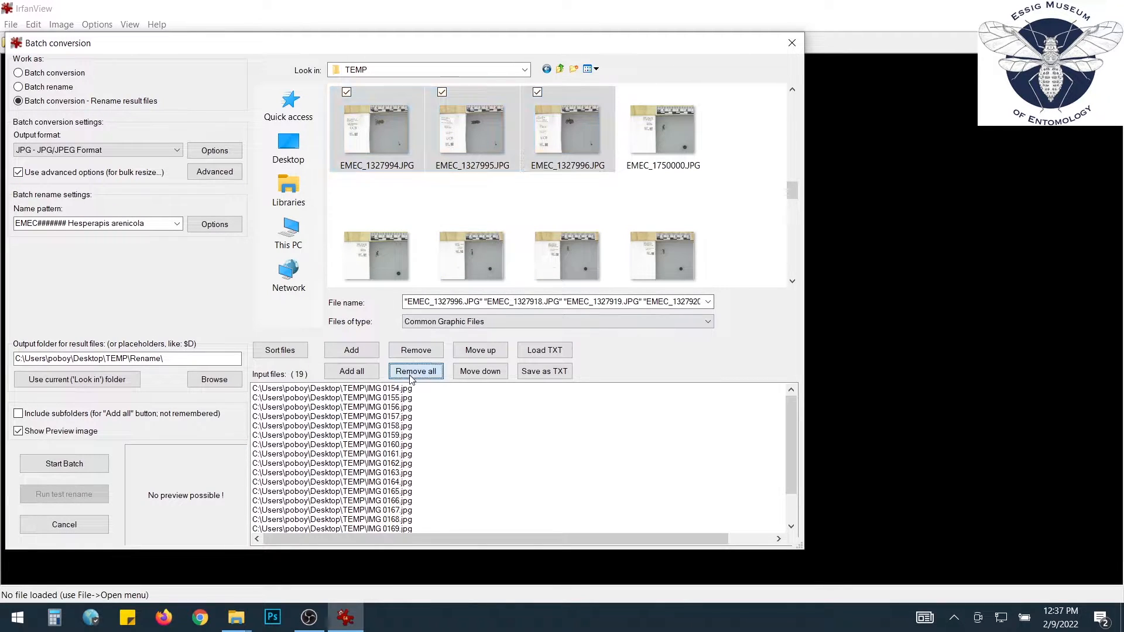
pyautogui.click(358, 372)
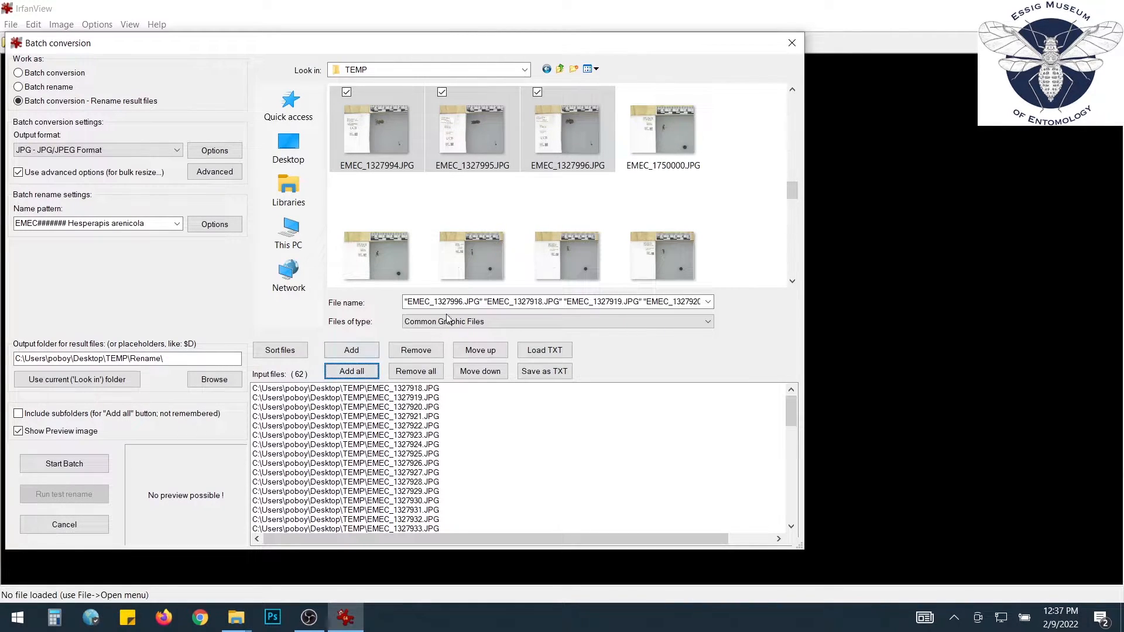
pyautogui.click(405, 374)
pyautogui.click(360, 351)
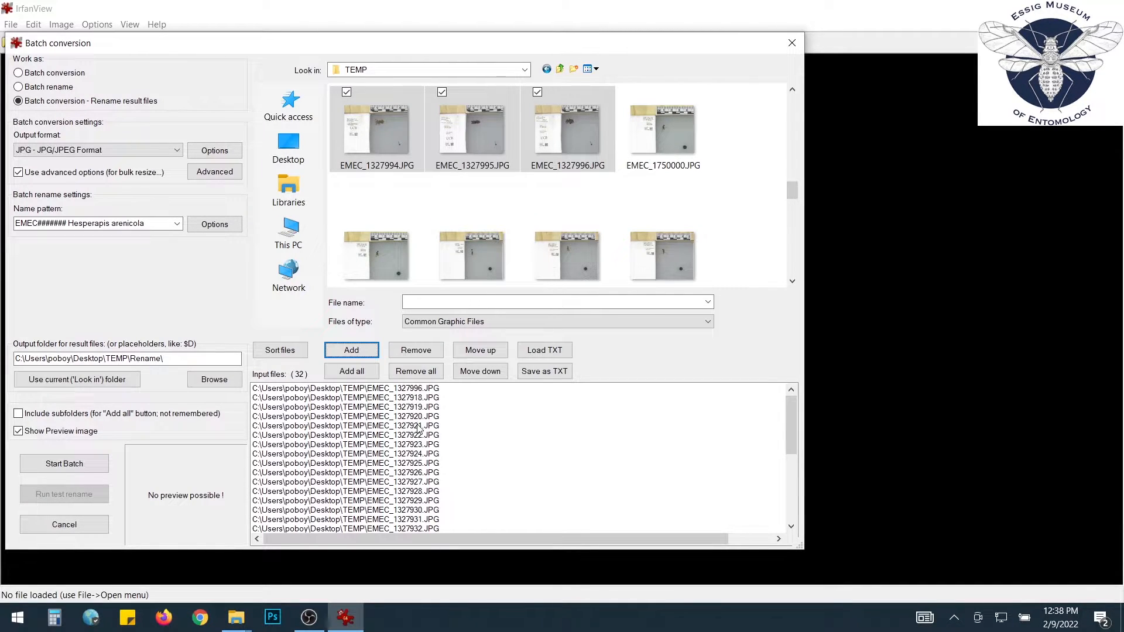
pyautogui.click(287, 351)
pyautogui.click(514, 389)
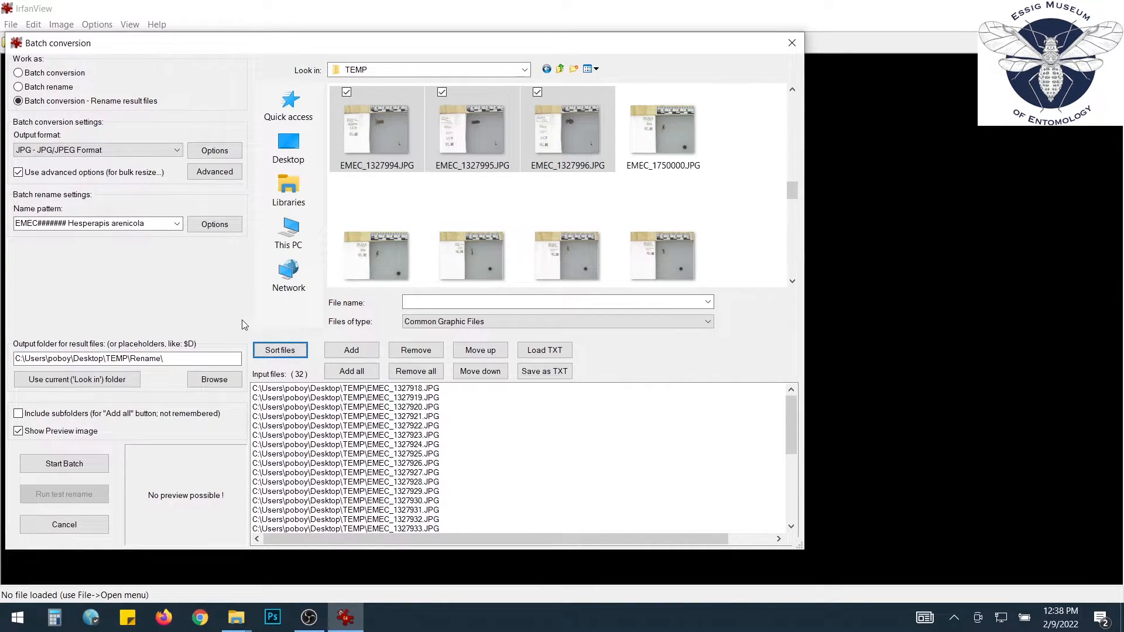
# Change the batch rename pattern to "$N Dyslobus segnis" so the old file names are kept
pyautogui.click(211, 224)
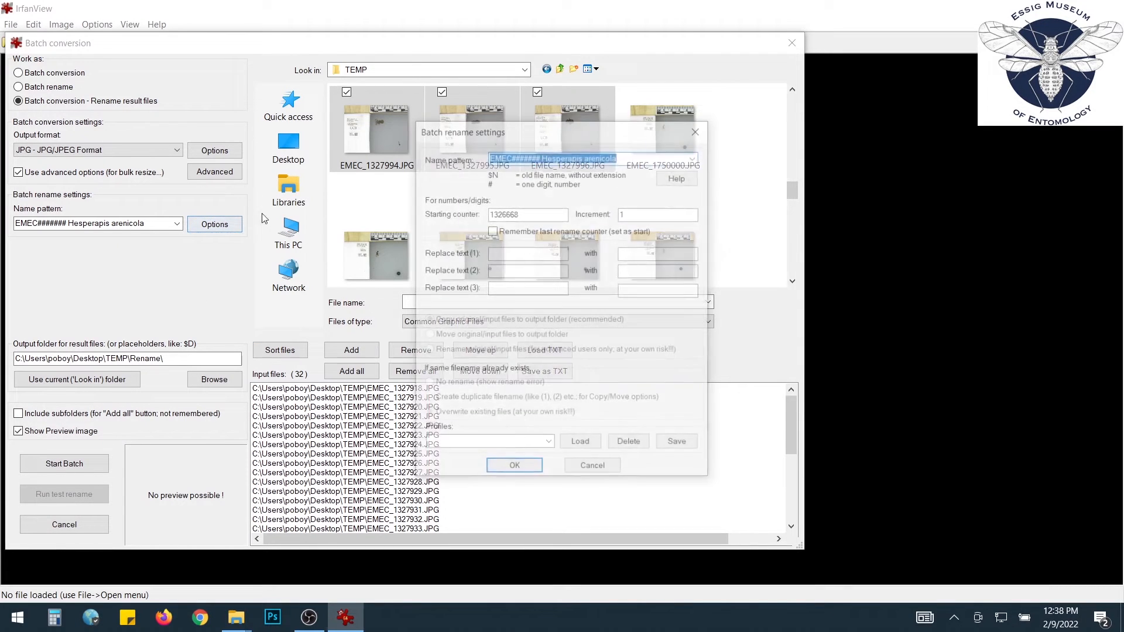
pyautogui.click(543, 156)
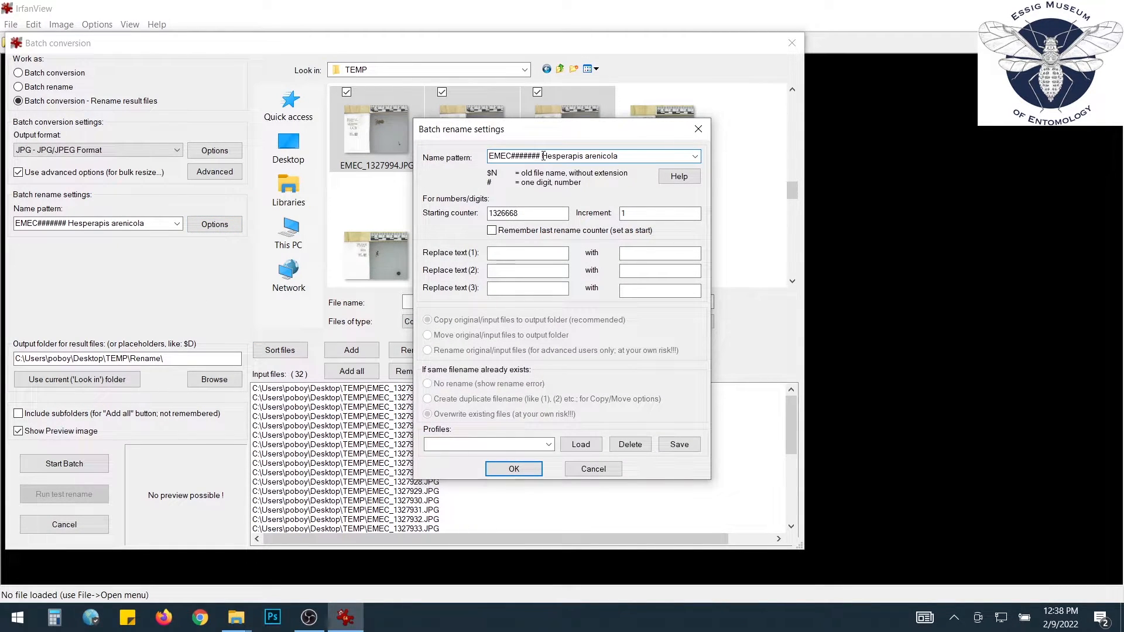
pyautogui.press('Left')
pyautogui.press('Left')
pyautogui.press('Left')
pyautogui.moveTo(646, 156); pyautogui.dragTo(480, 153)
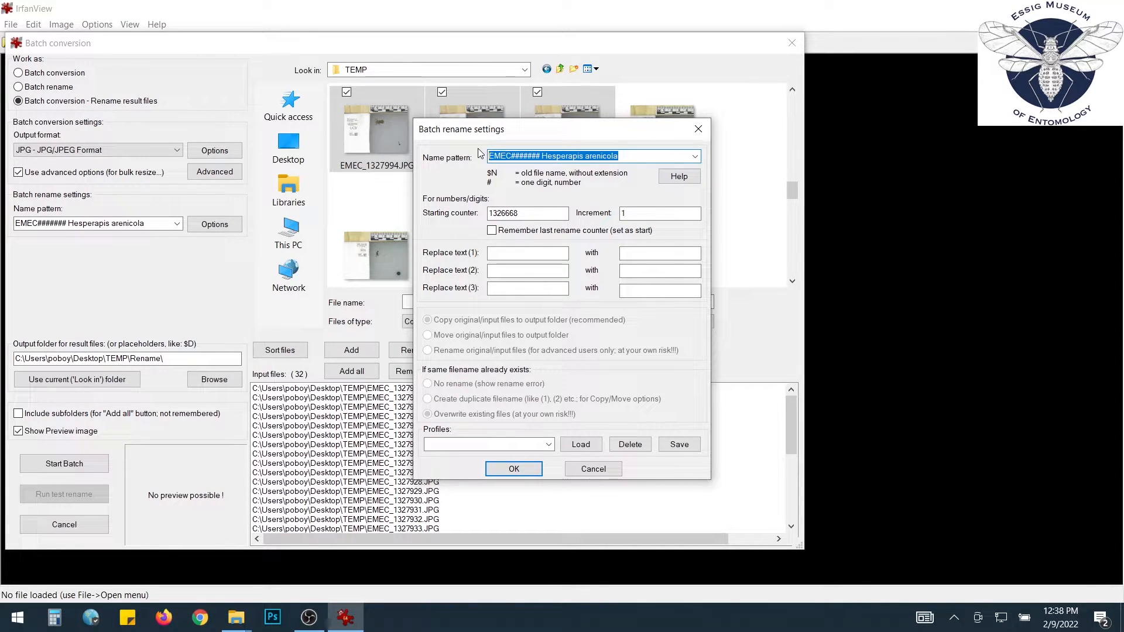
pyautogui.write('$N')
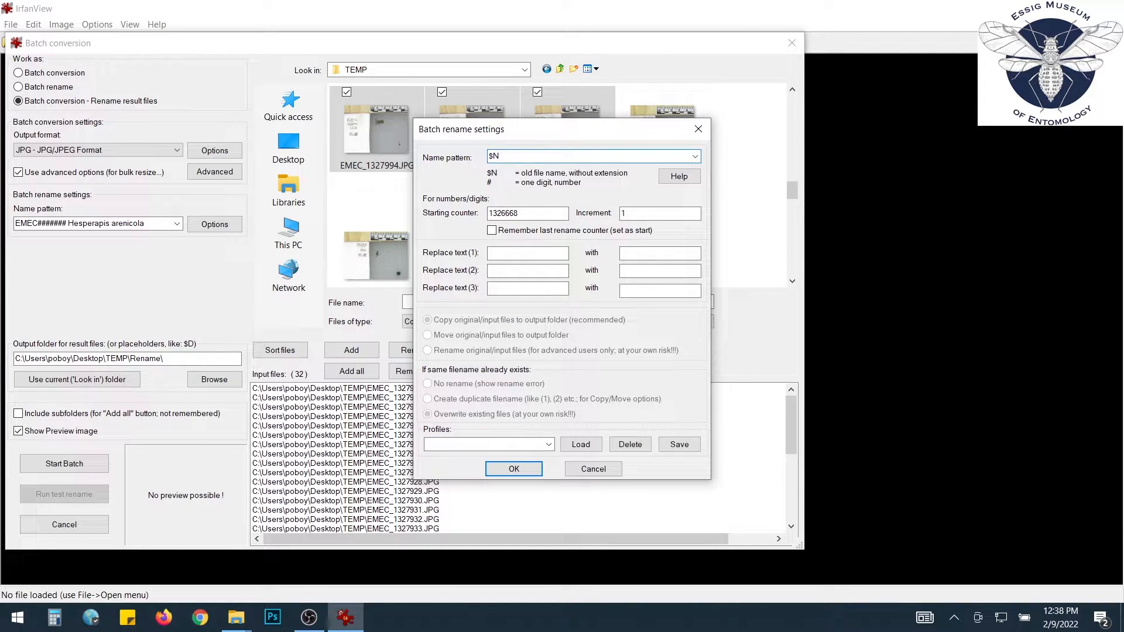
pyautogui.write('slobus segnis')
# Set the starting counter to 0, replace underscores in the file names with nothing, and accept the rename settings
pyautogui.click(524, 213)
pyautogui.moveTo(519, 213); pyautogui.dragTo(473, 217)
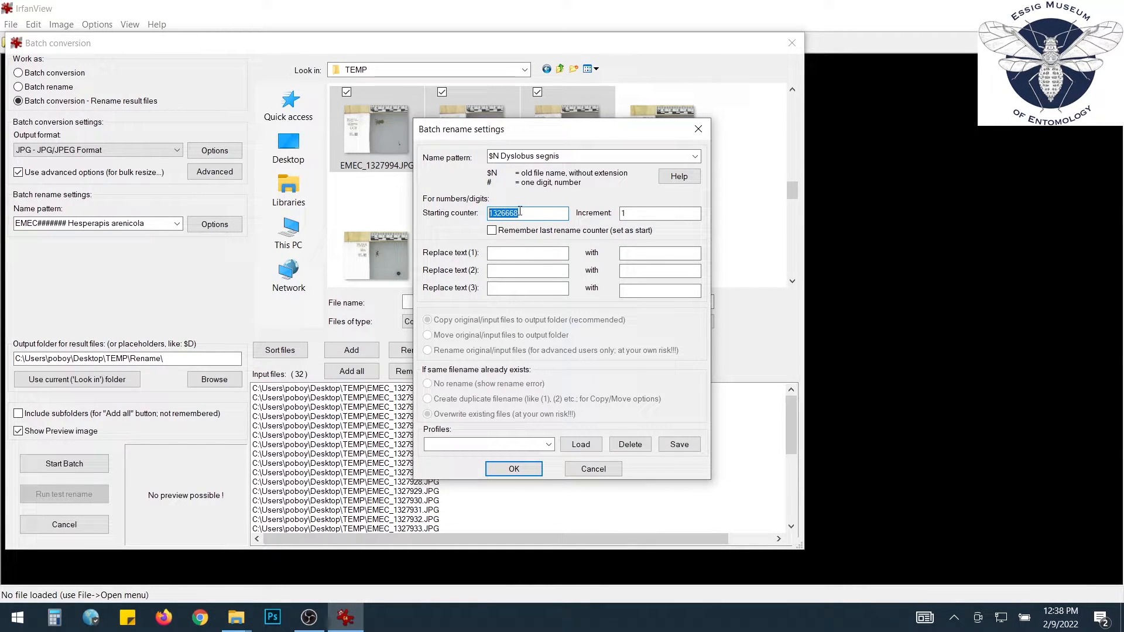
pyautogui.write('0')
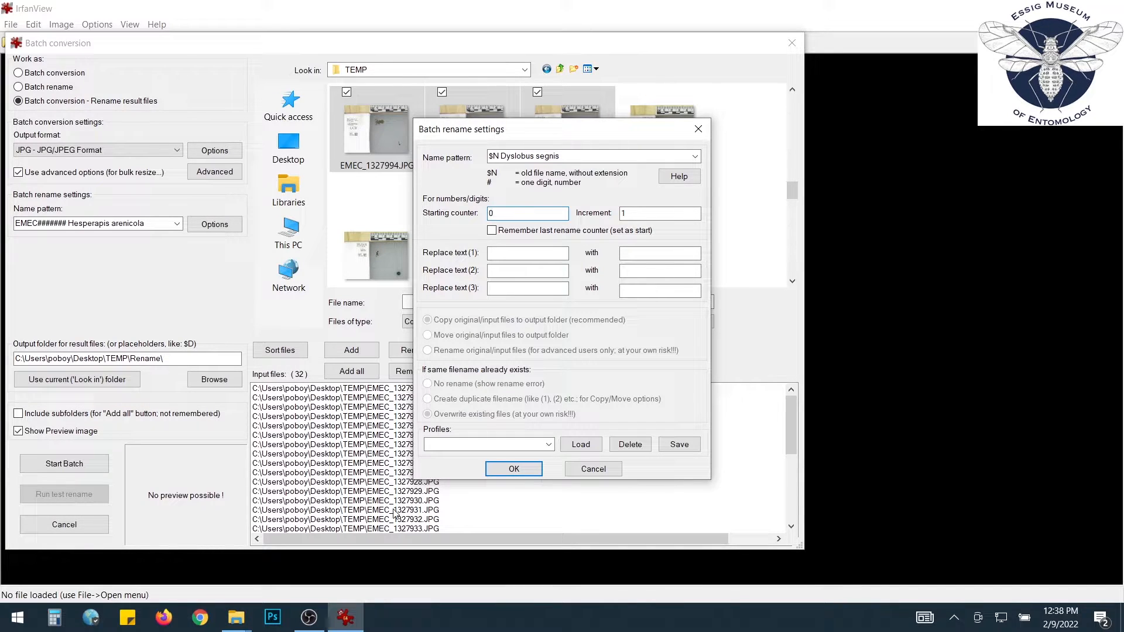
pyautogui.click(504, 254)
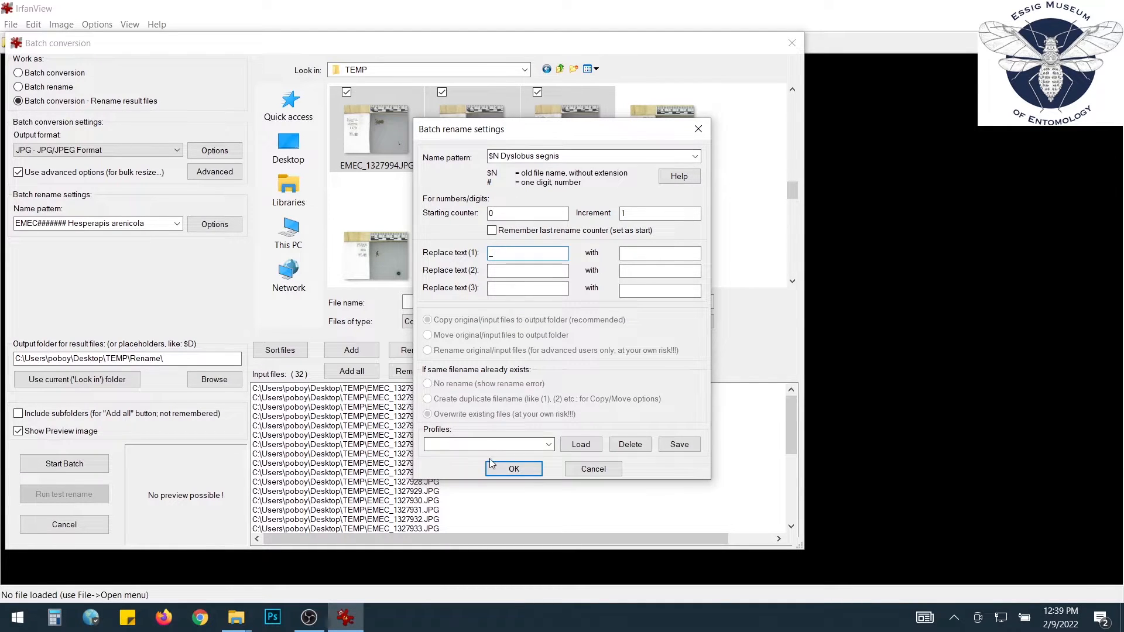
pyautogui.click(514, 468)
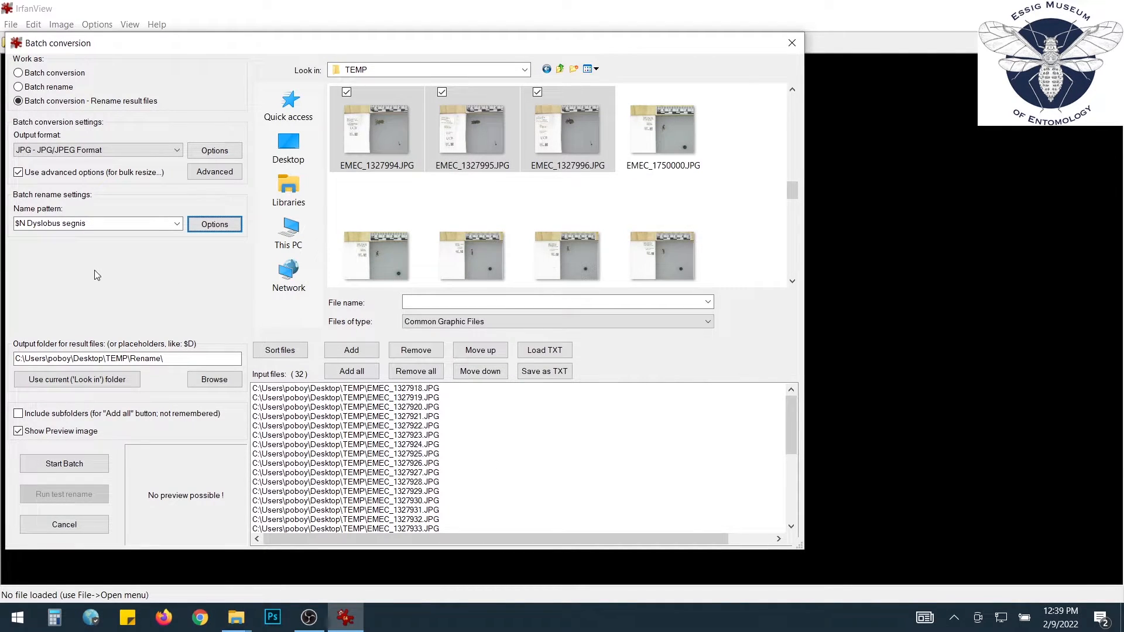
# Change the overlay text for all batch images to "Dyslobus segnis" in the advanced options
pyautogui.click(212, 151)
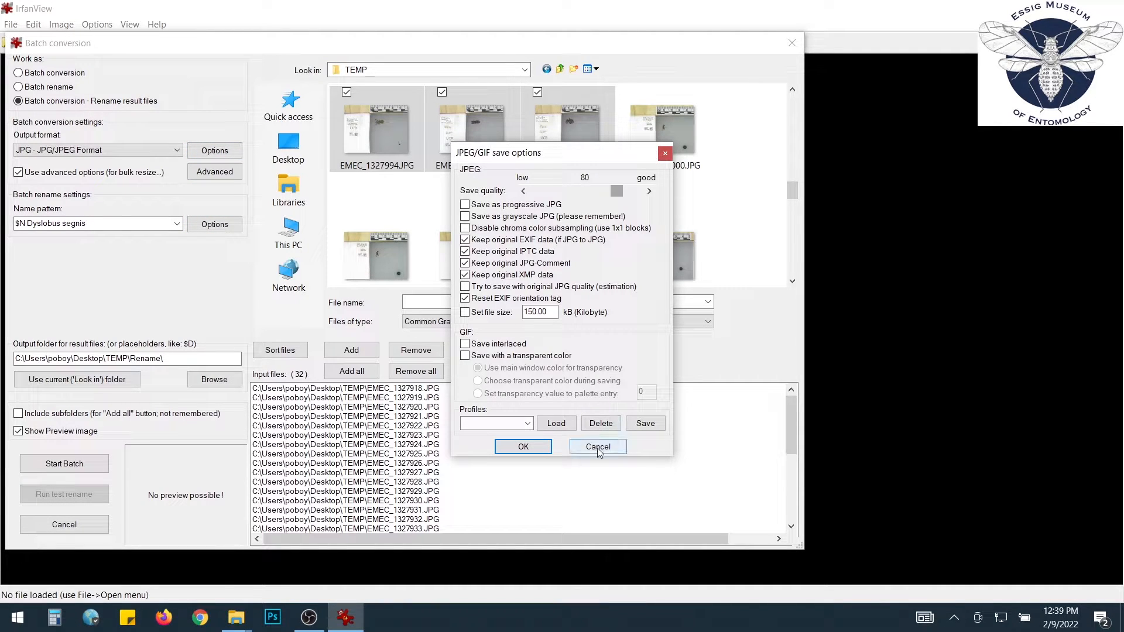
pyautogui.click(598, 447)
pyautogui.click(206, 173)
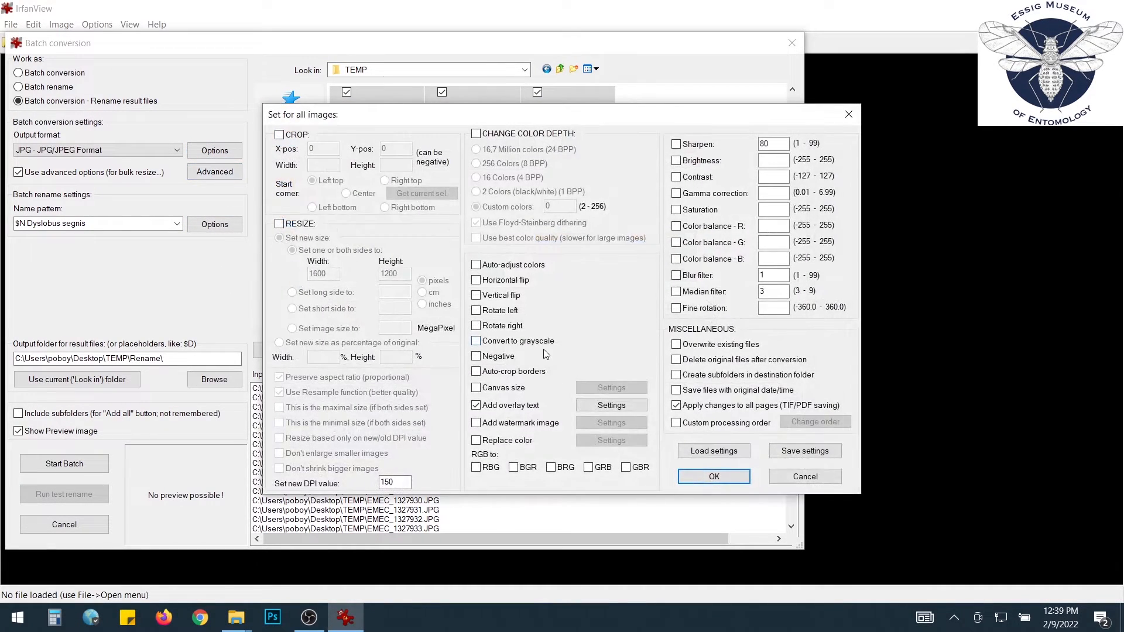
pyautogui.click(611, 405)
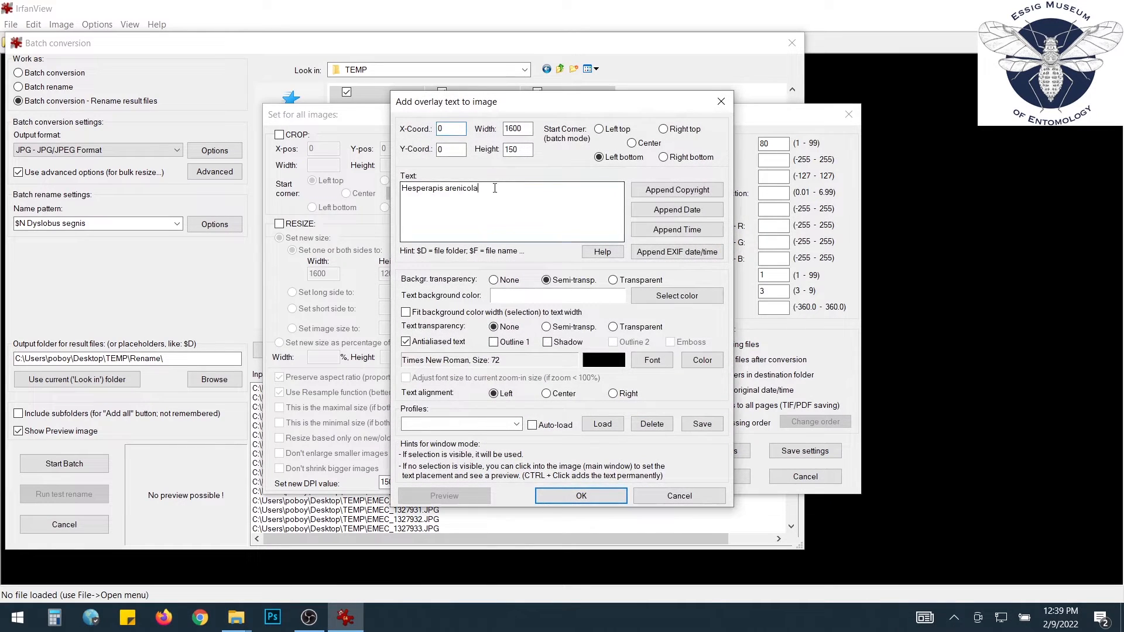
pyautogui.moveTo(495, 188); pyautogui.dragTo(332, 192)
pyautogui.write('Dyslobus segnis')
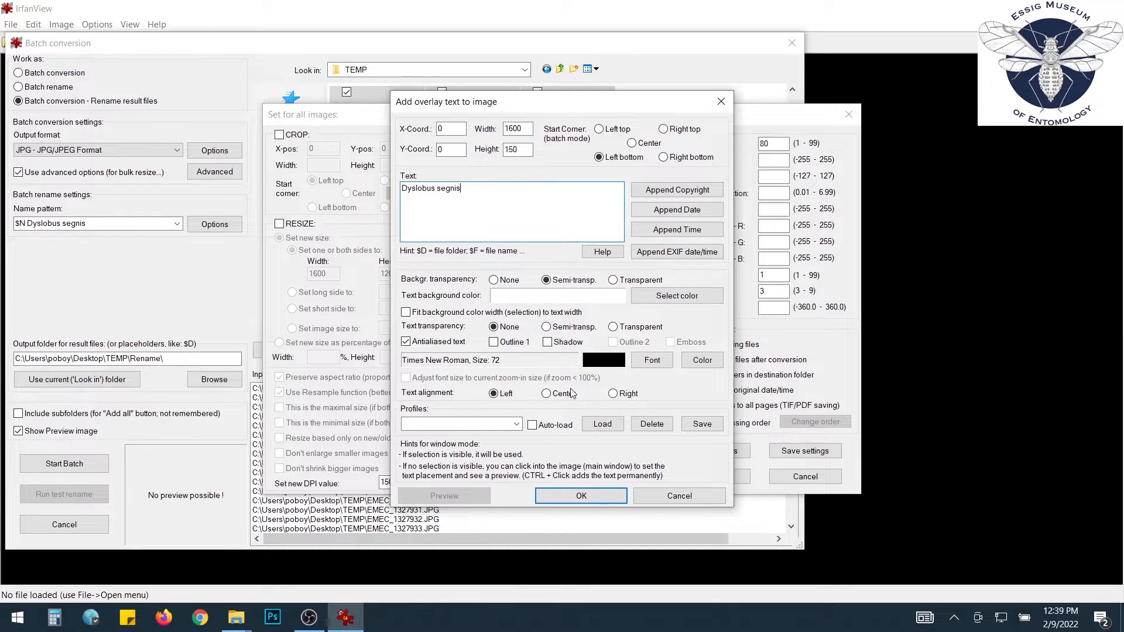
pyautogui.click(573, 497)
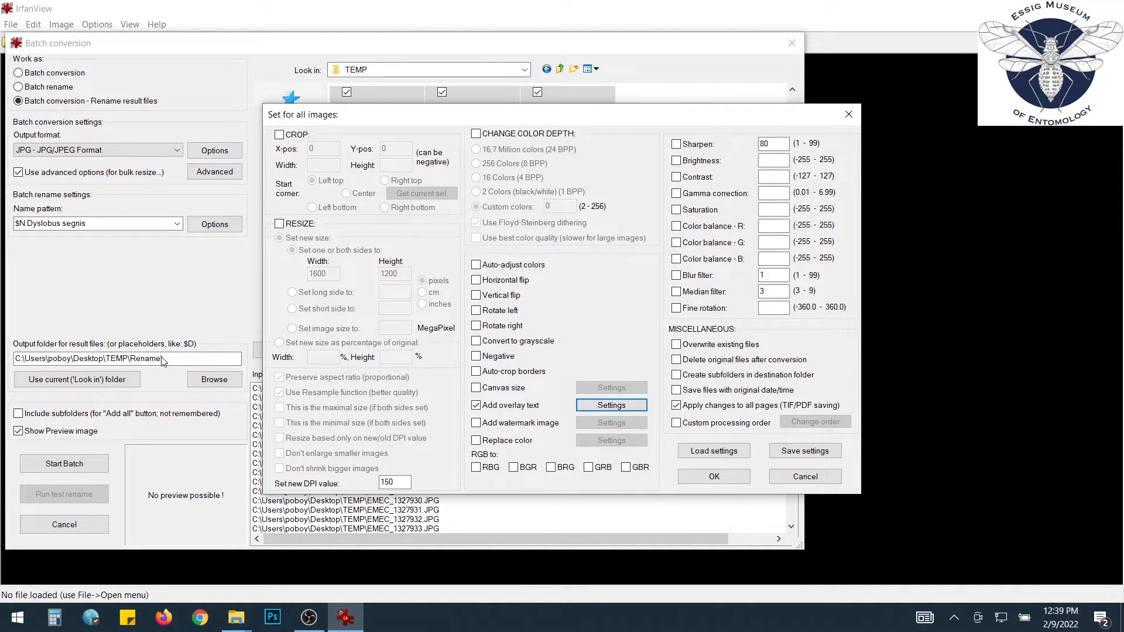
pyautogui.click(714, 476)
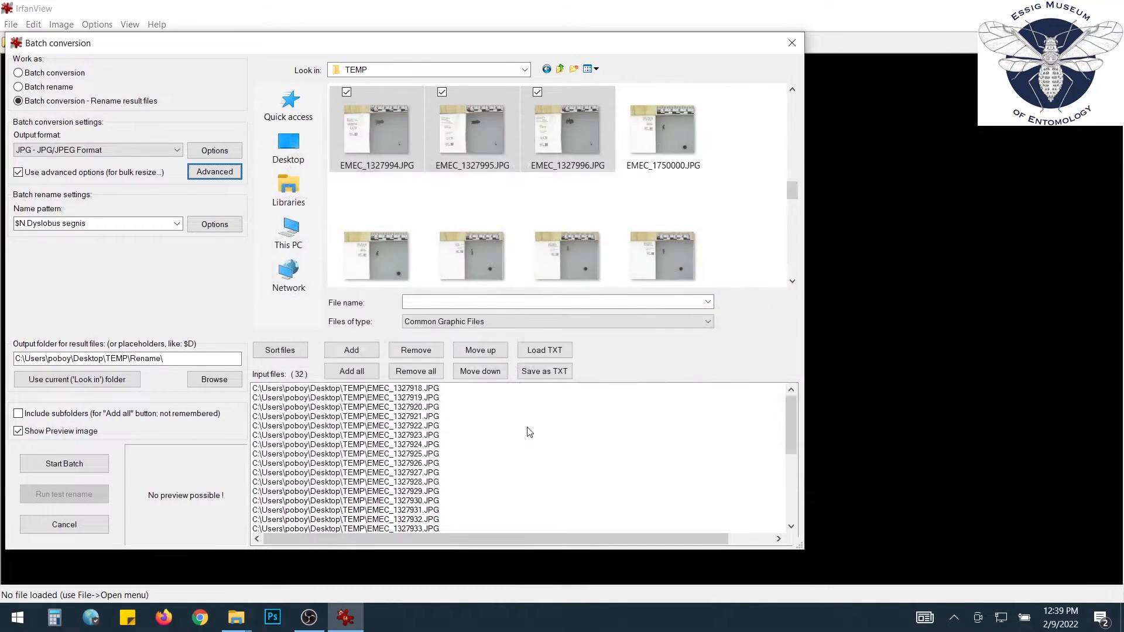
# Run the batch conversion and inspect the Hesperapis arenicola and Dyslobus segnis images in File Explorer's Rename folder
pyautogui.click(69, 463)
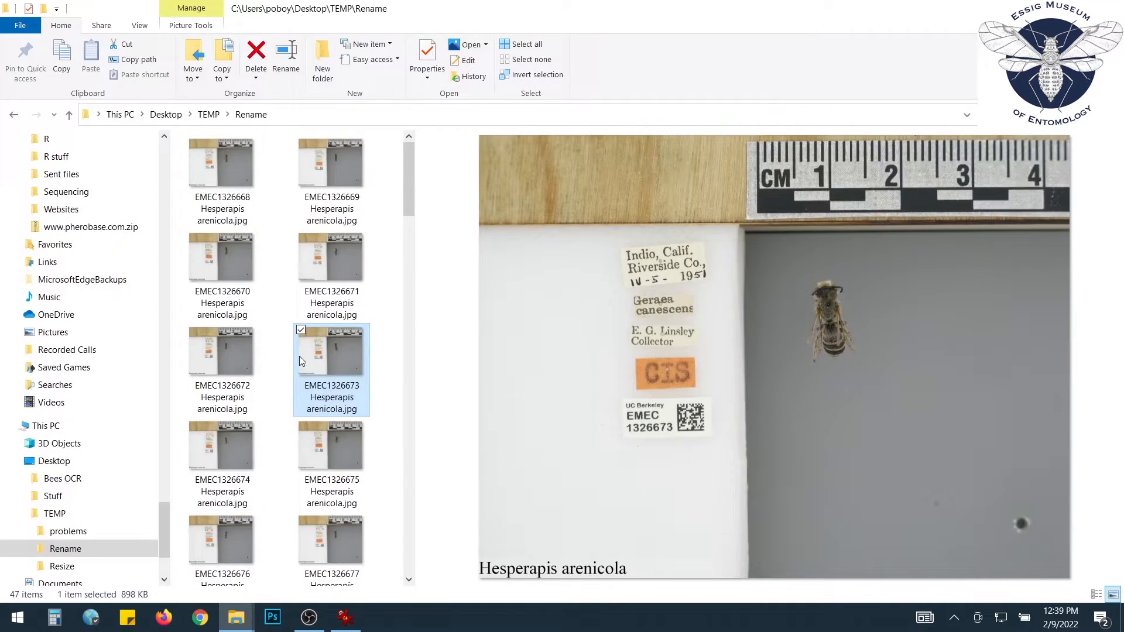
pyautogui.scroll(-3, 300, 356)
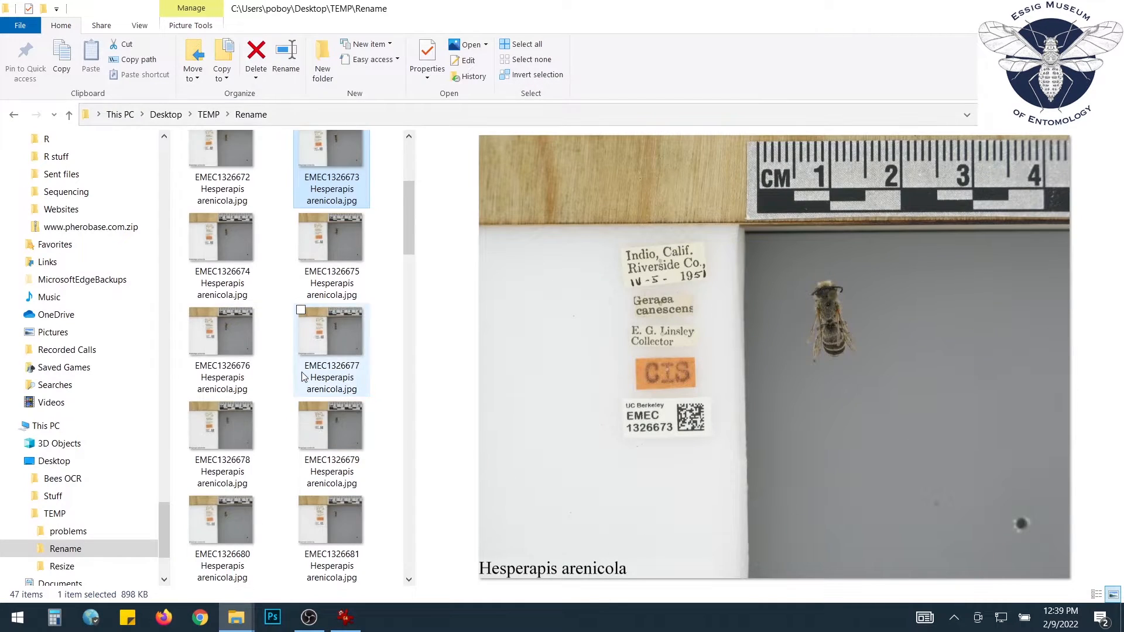
pyautogui.click(328, 422)
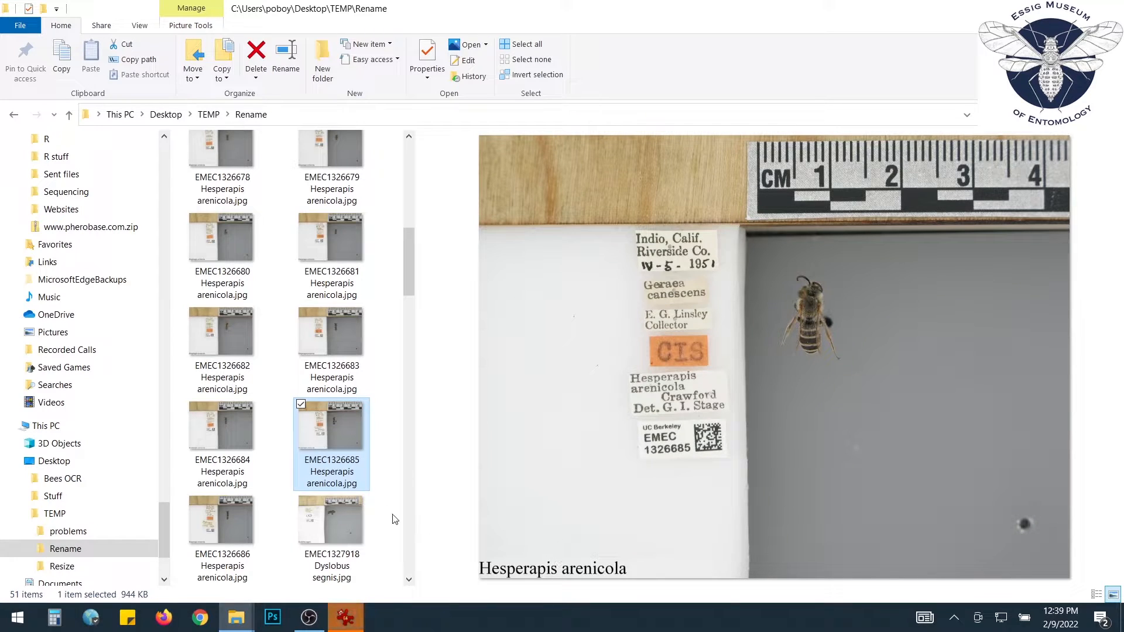
pyautogui.scroll(-3, 327, 492)
pyautogui.scroll(-8, 310, 485)
pyautogui.click(347, 418)
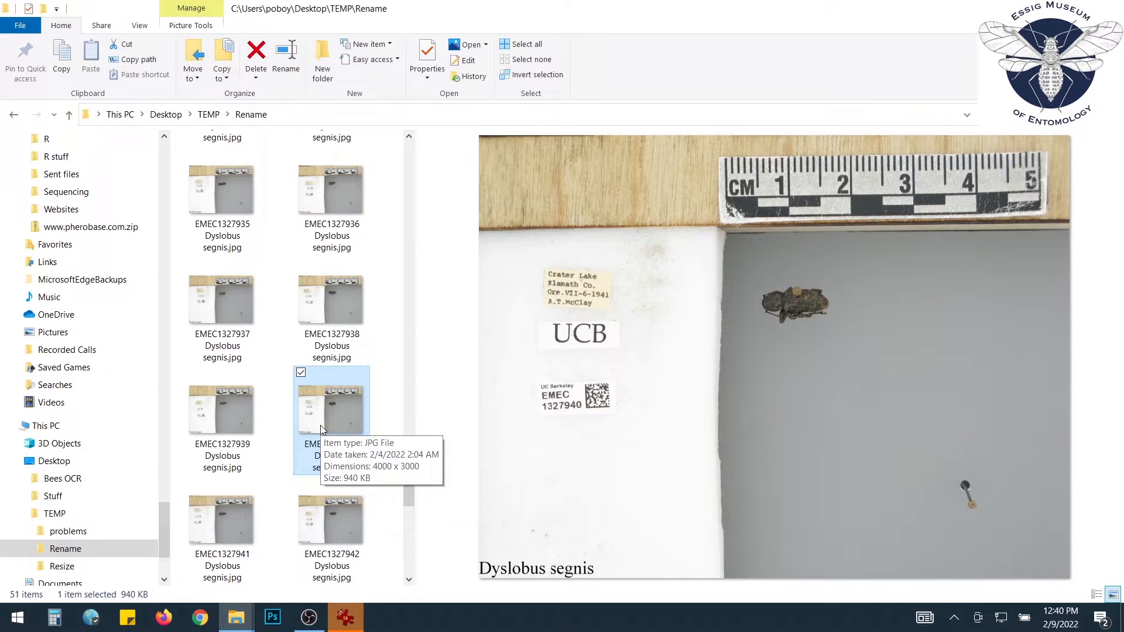
# Back in IrfanView, switch to plain batch conversion with overlay text turned off and resizing to 1600 x 1200 pixels enabled
pyautogui.click(347, 616)
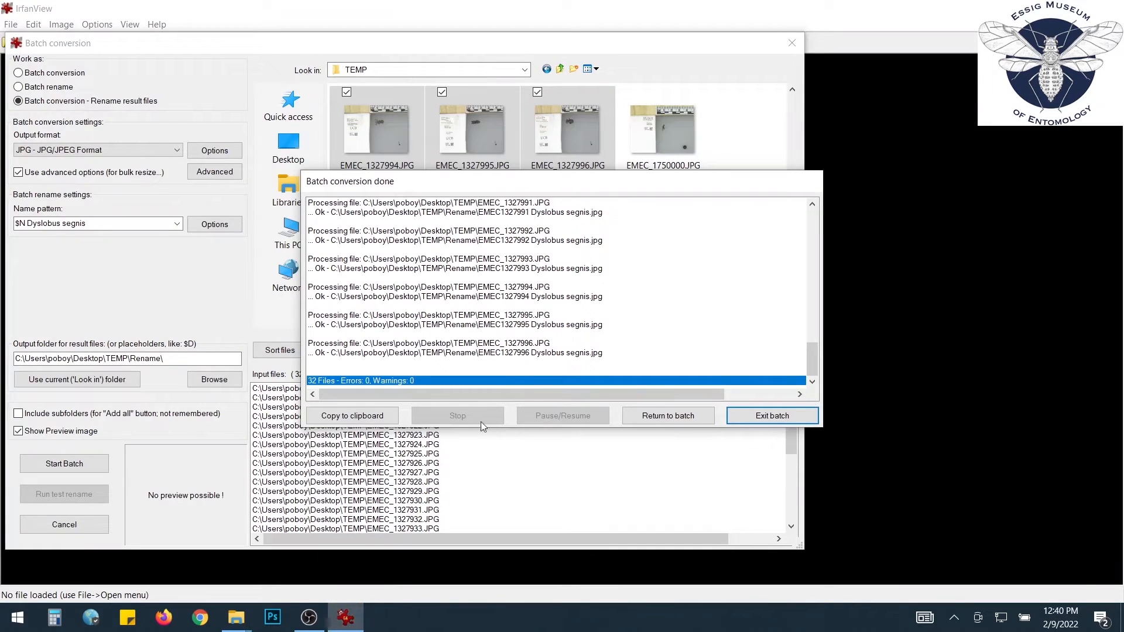
pyautogui.click(668, 415)
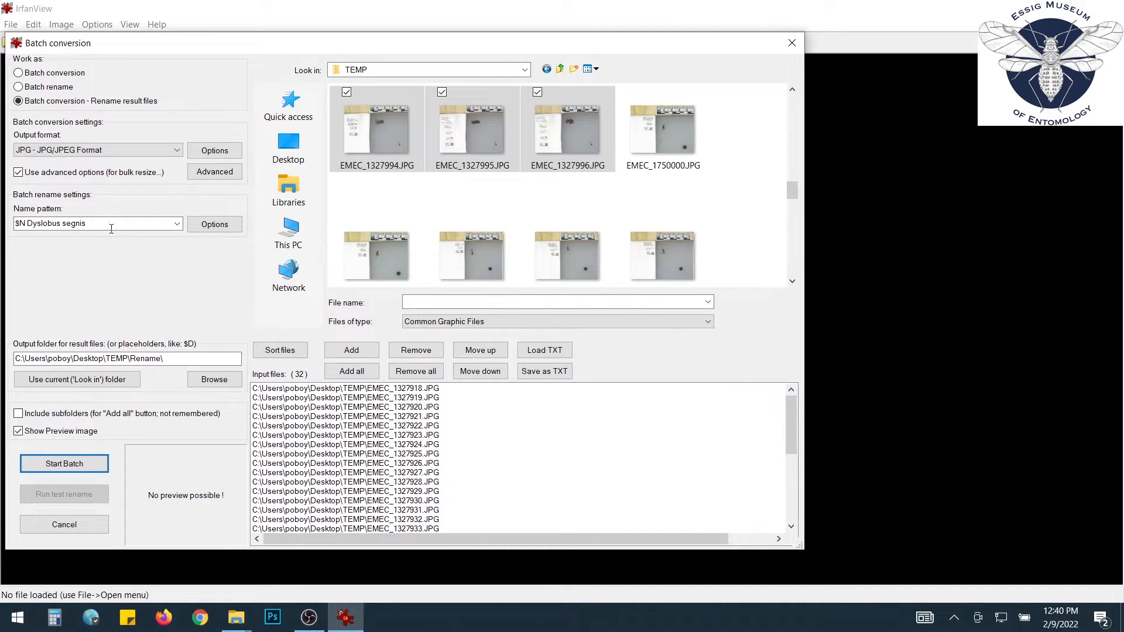
pyautogui.click(46, 73)
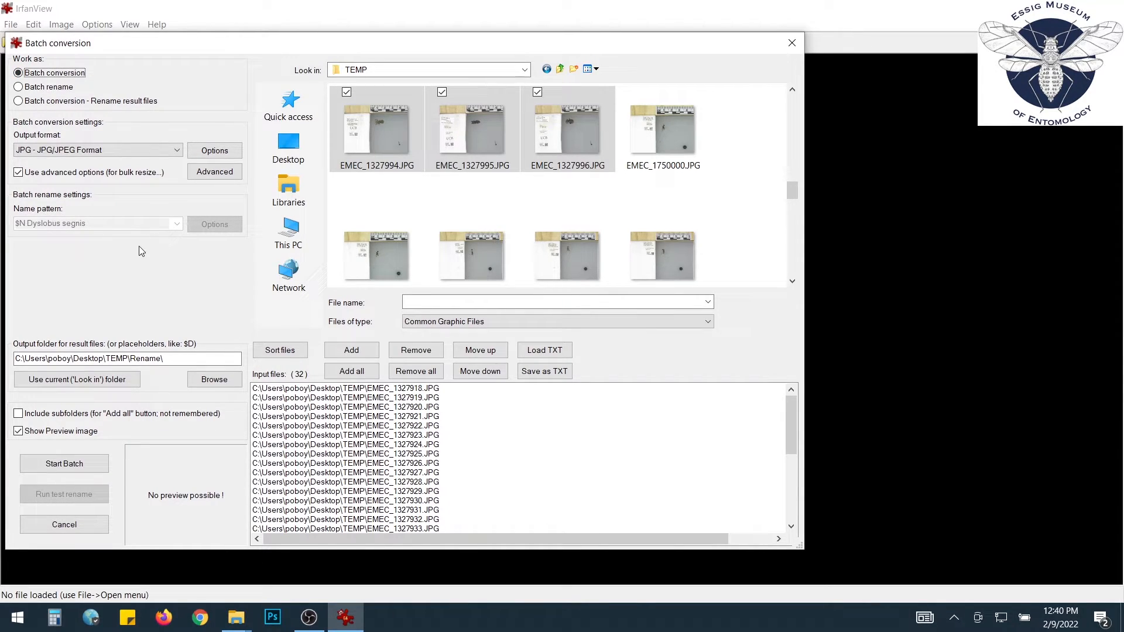
pyautogui.click(219, 171)
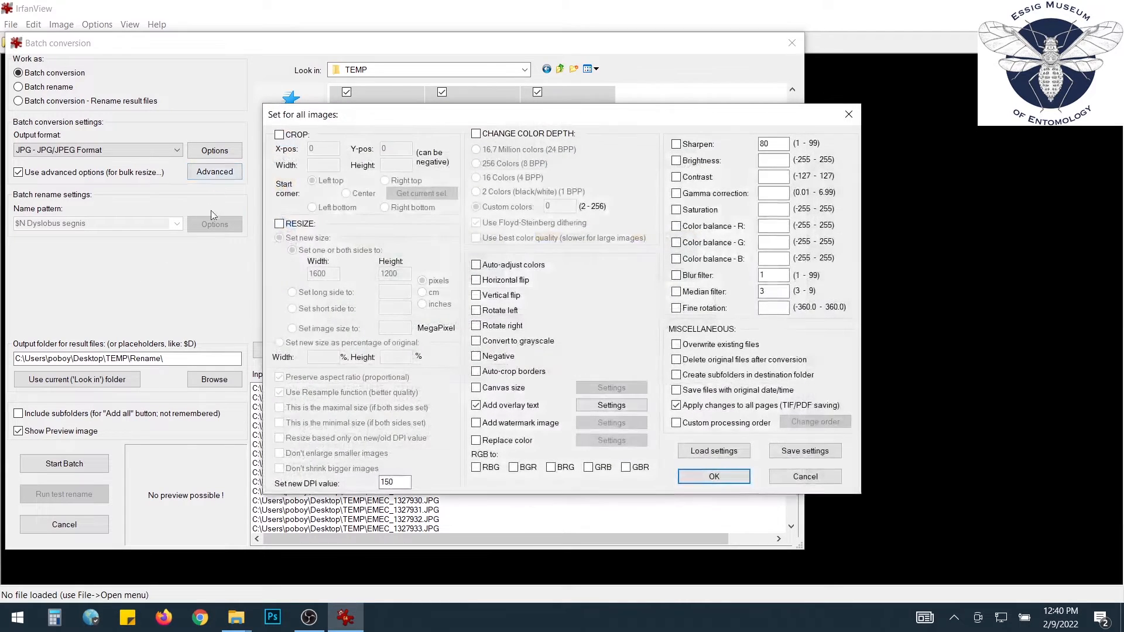
pyautogui.click(476, 407)
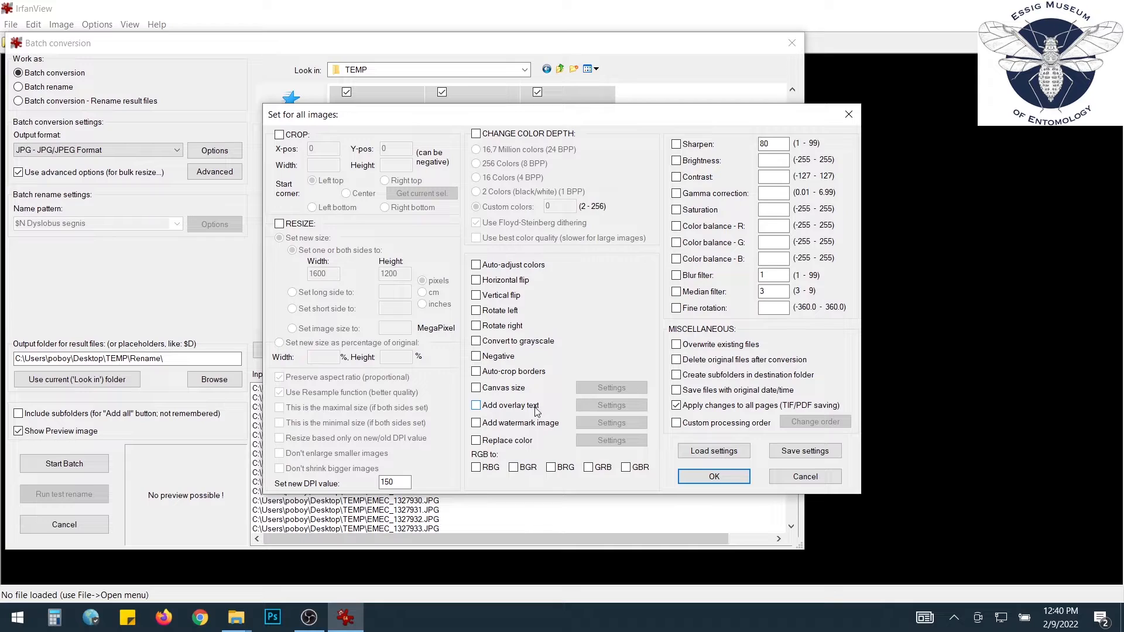
pyautogui.click(280, 225)
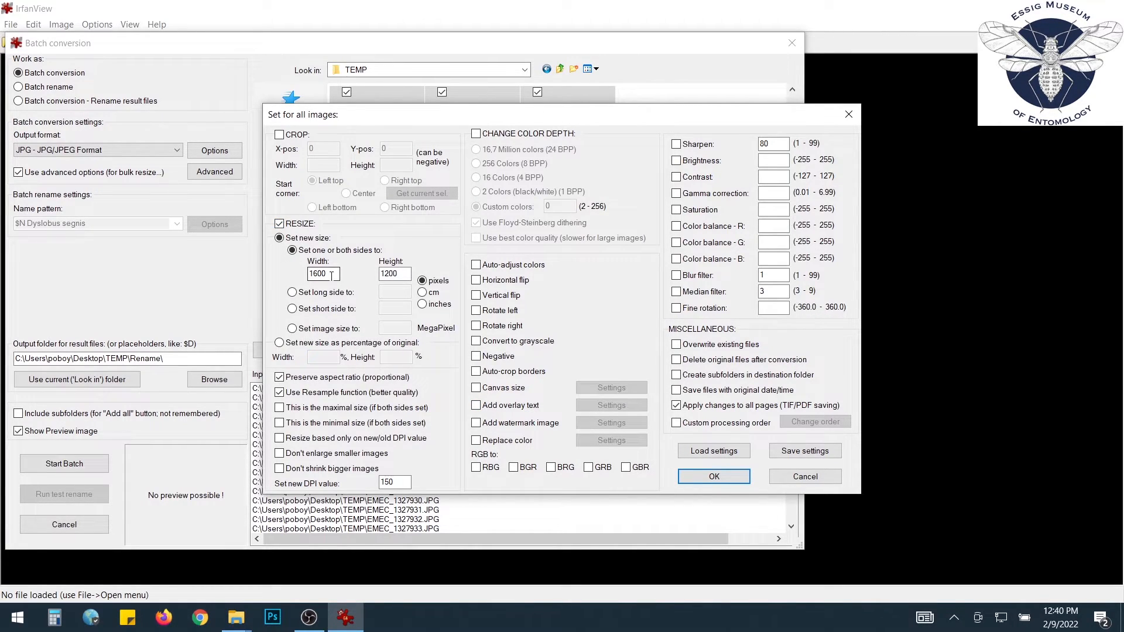
pyautogui.click(393, 276)
pyautogui.click(697, 474)
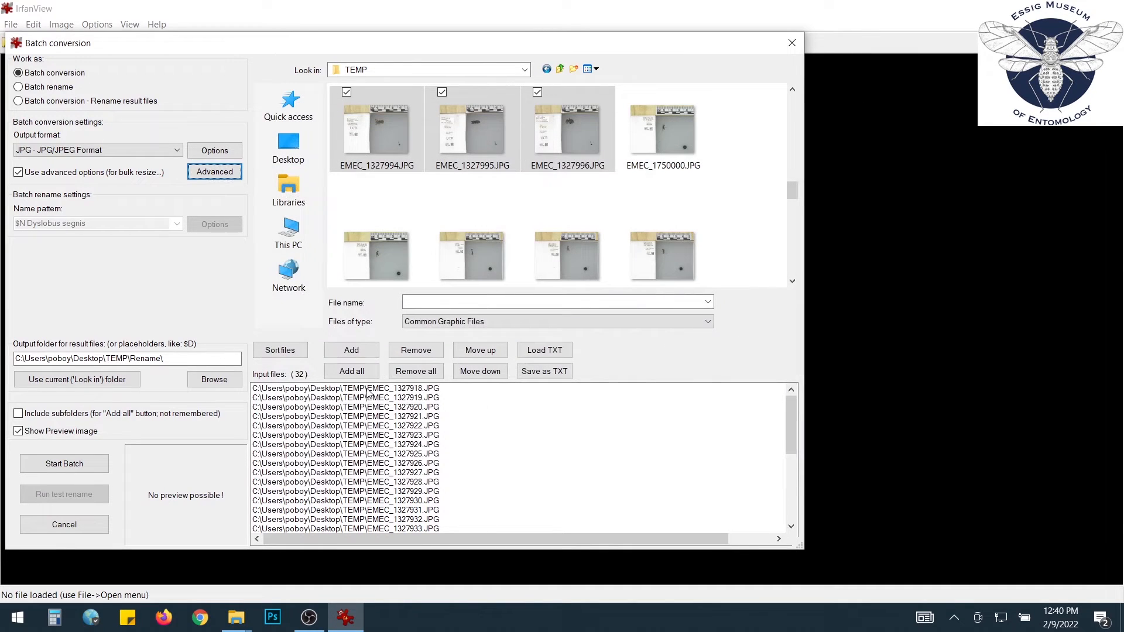
# Set the output folder for the result files to the Resize folder inside TEMP
pyautogui.click(213, 381)
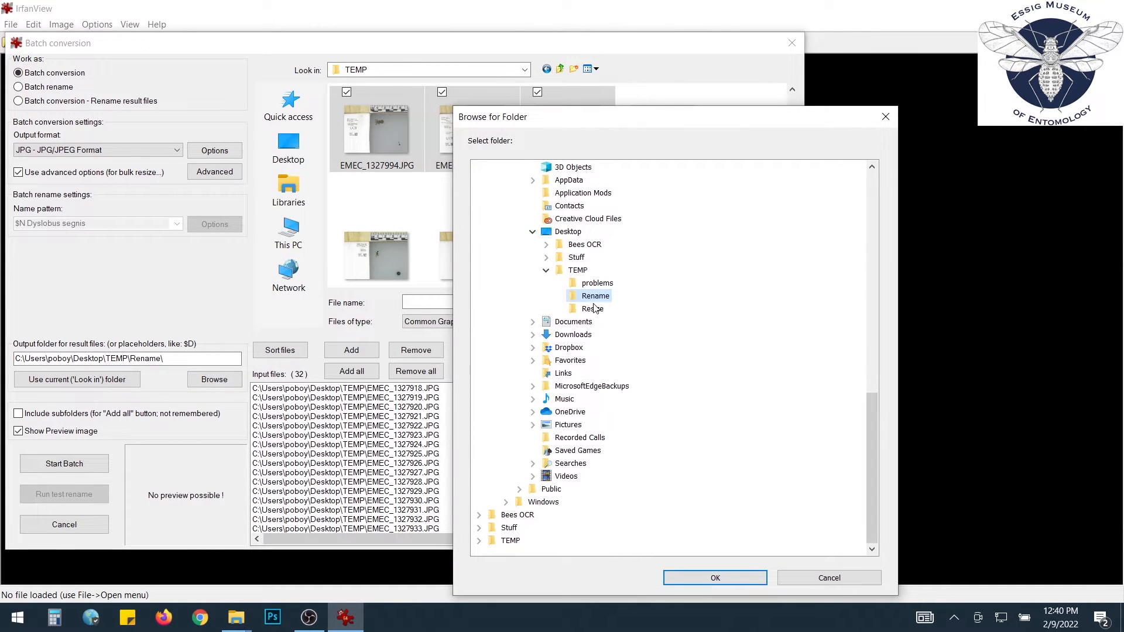
pyautogui.click(592, 309)
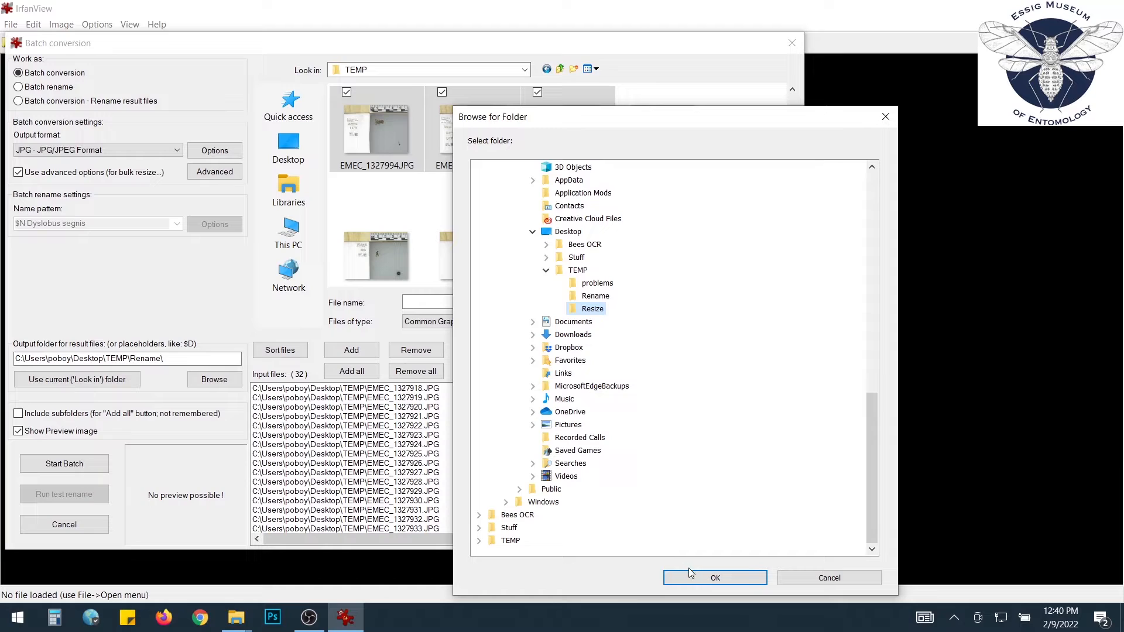
pyautogui.click(689, 572)
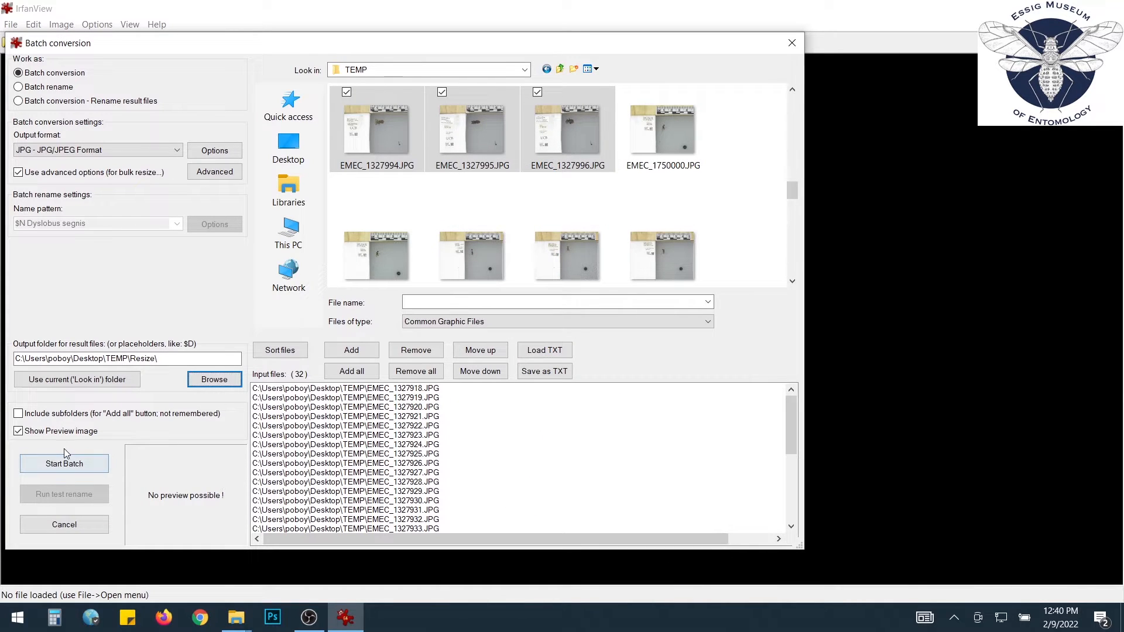
# Run the resize batch on the original EMEC photos and open the Resize folder in File Explorer to check the output
pyautogui.click(65, 461)
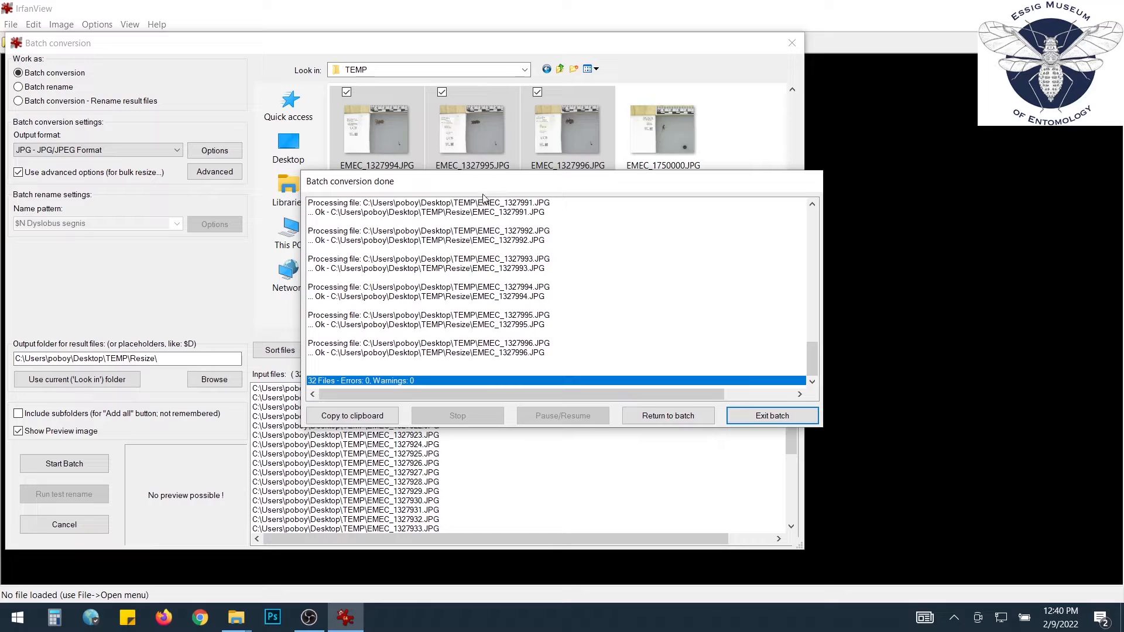
pyautogui.click(688, 420)
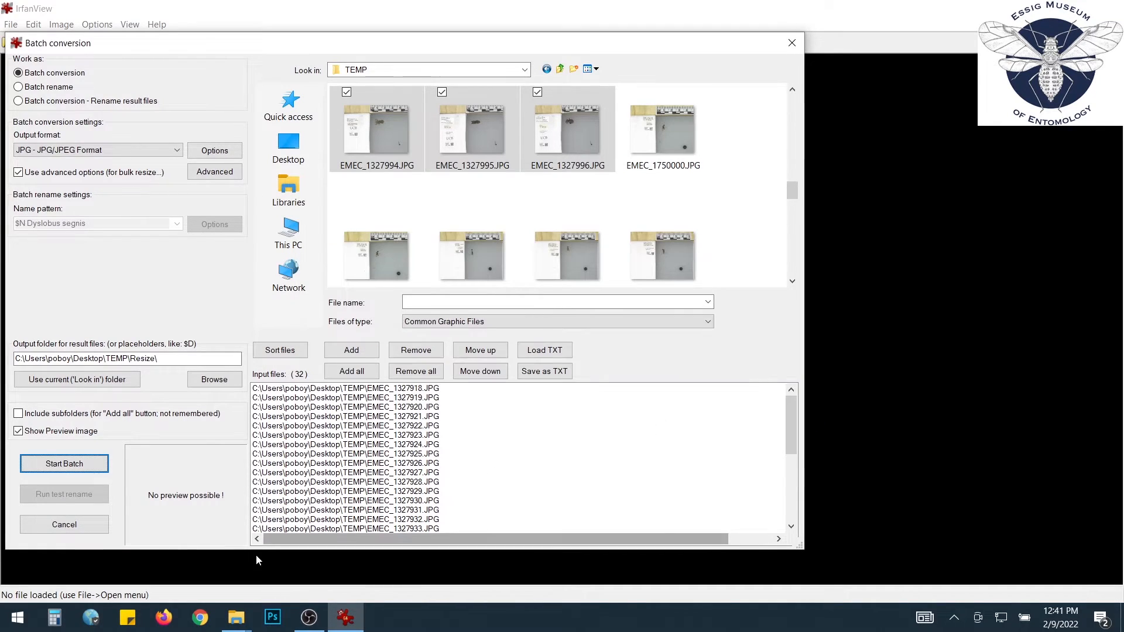
pyautogui.moveTo(237, 618)
pyautogui.click(170, 555)
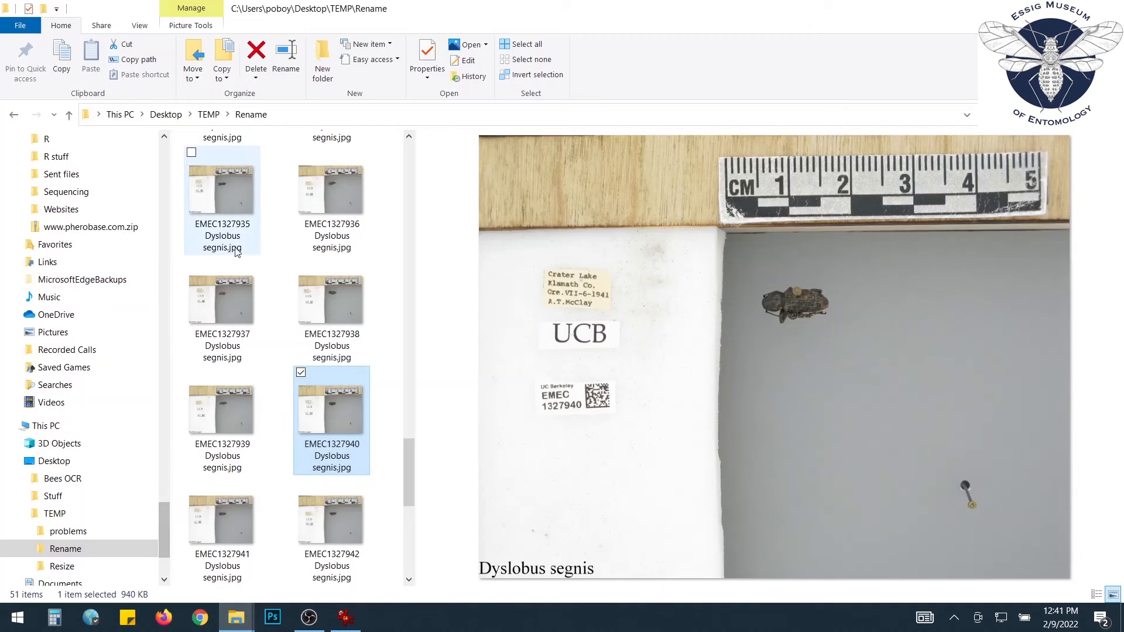
pyautogui.click(209, 115)
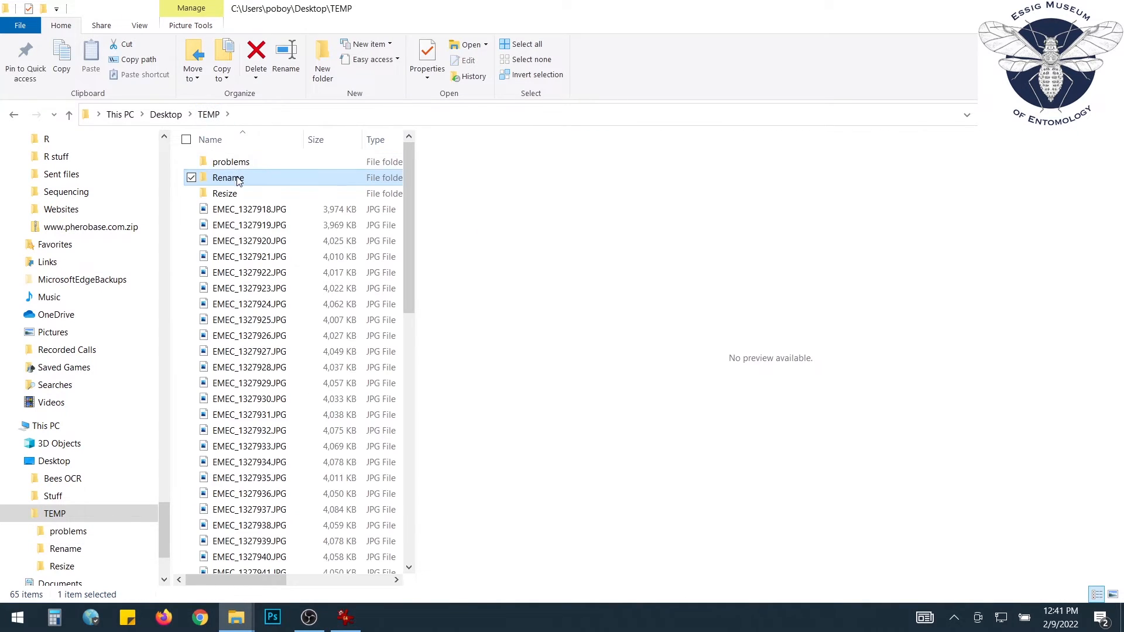
pyautogui.doubleClick(236, 193)
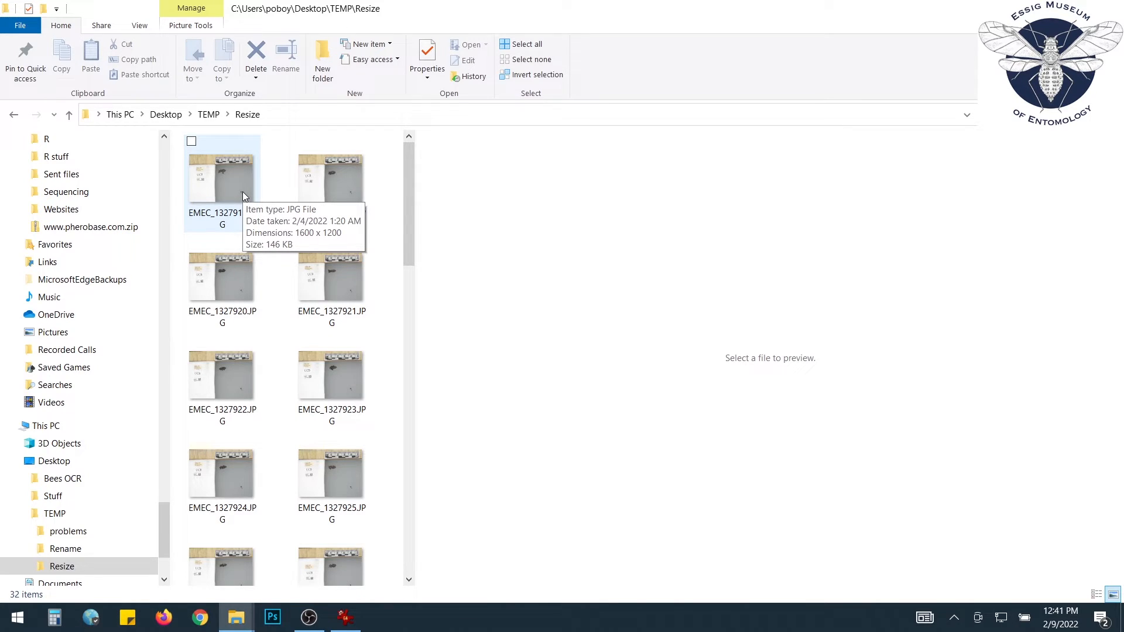
# Delete all the resized photos from the Resize folder
pyautogui.click(242, 192)
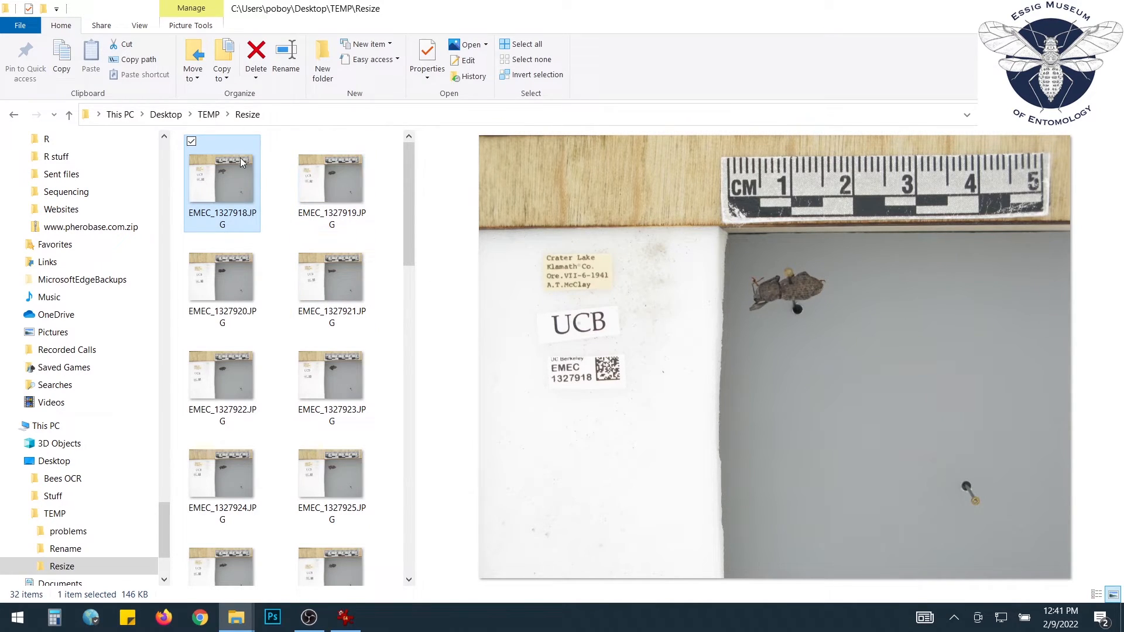
pyautogui.hotkey('ctrl', 'a')
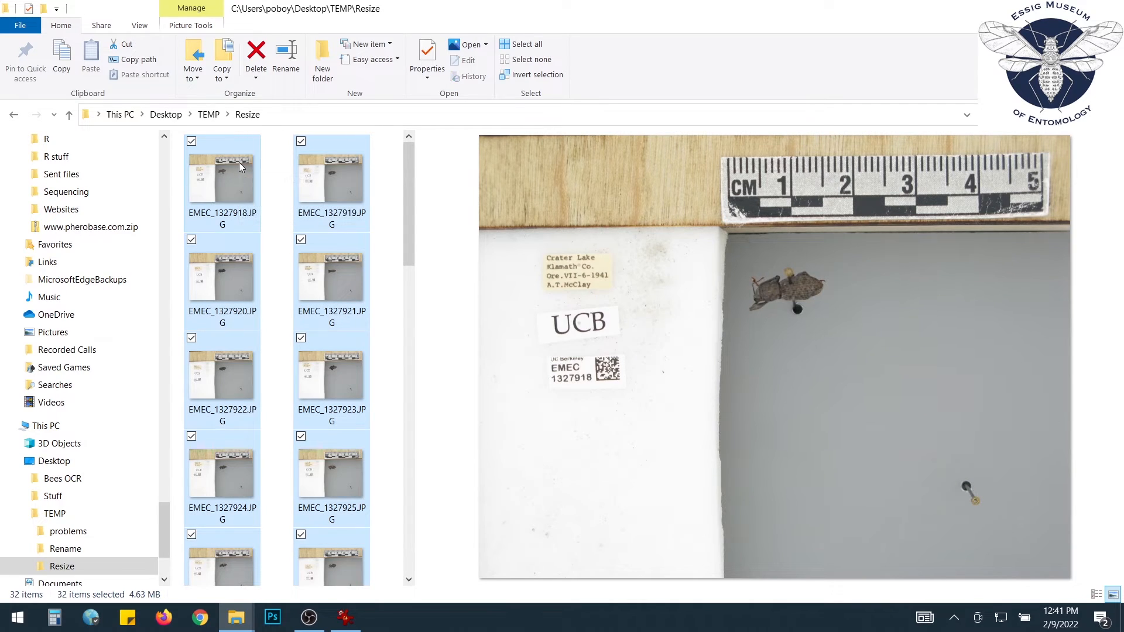
pyautogui.press('Delete')
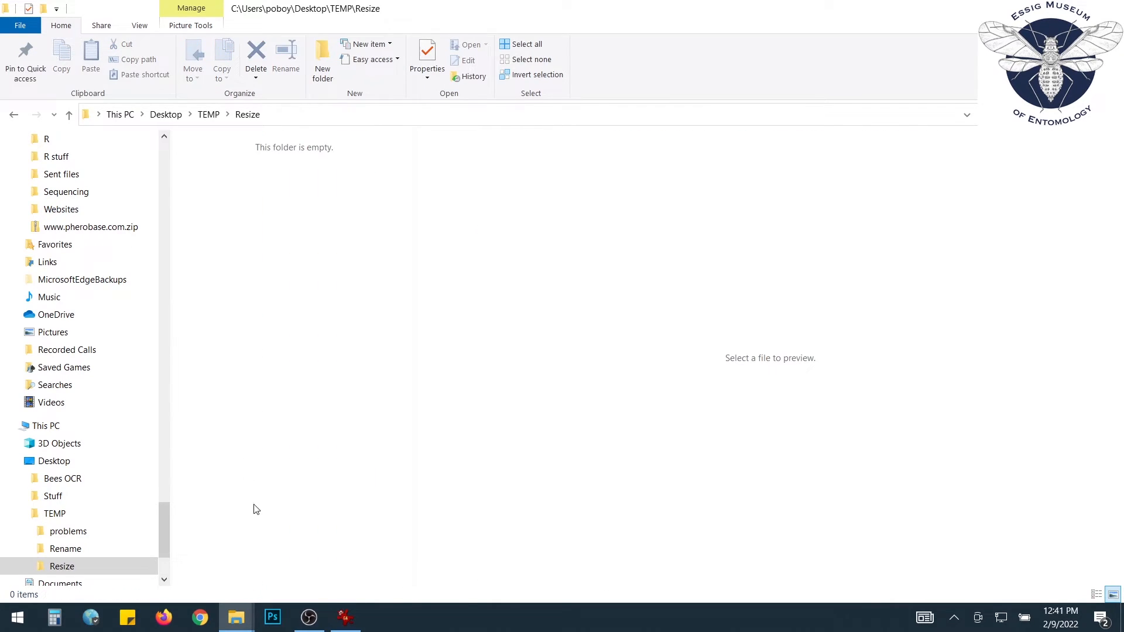
# In IrfanView, replace the batch input files with all images from the TEMP\Rename folder
pyautogui.click(345, 618)
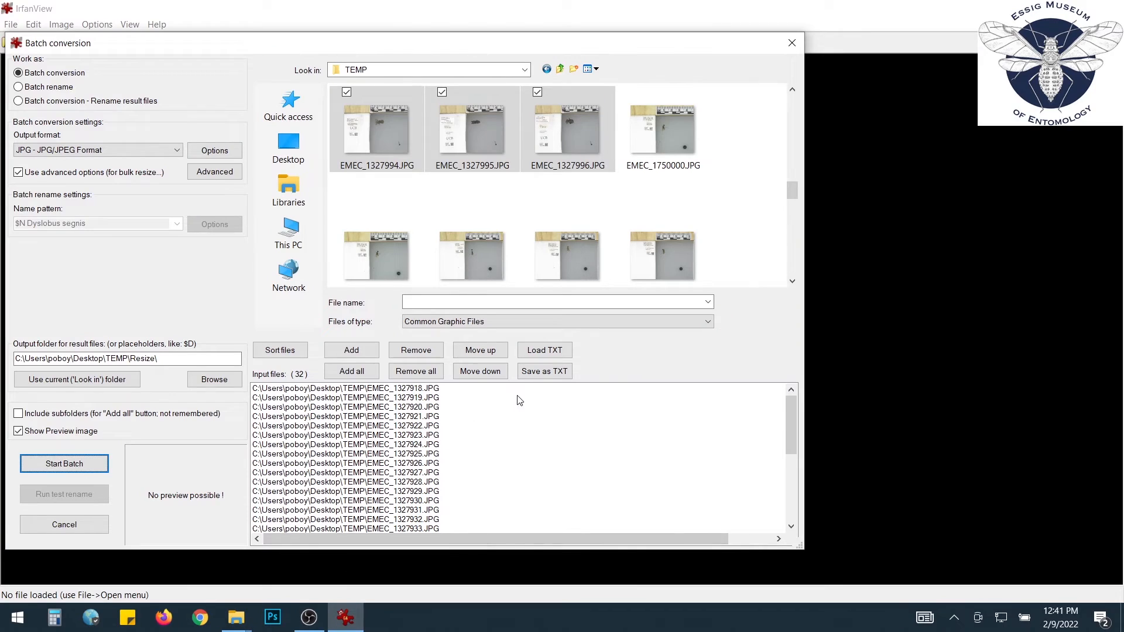
pyautogui.click(431, 377)
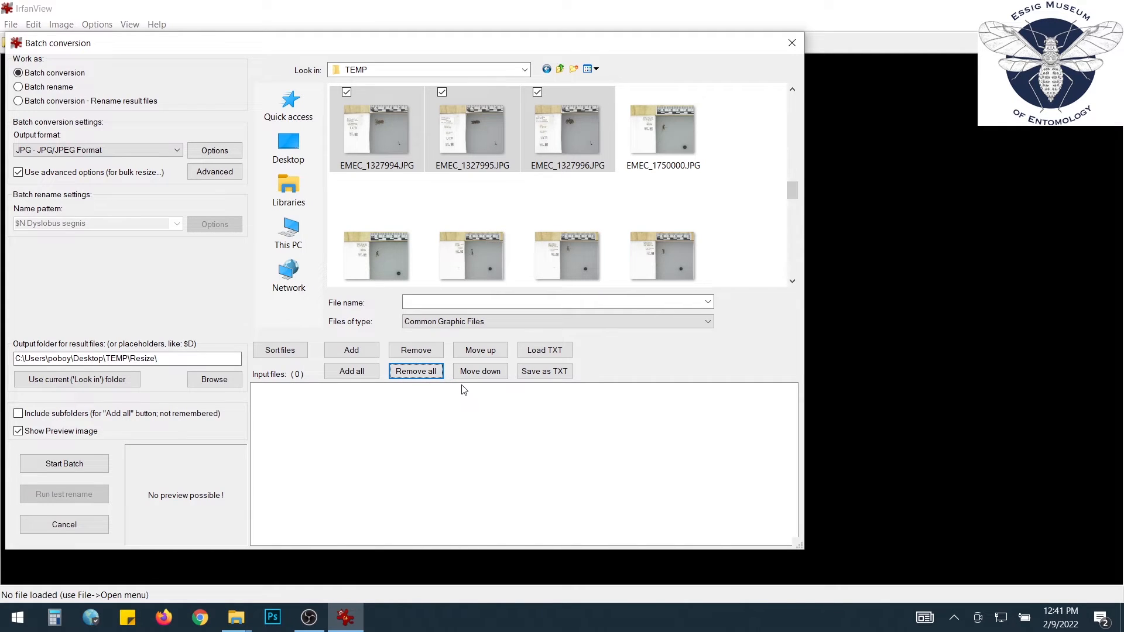
pyautogui.click(561, 69)
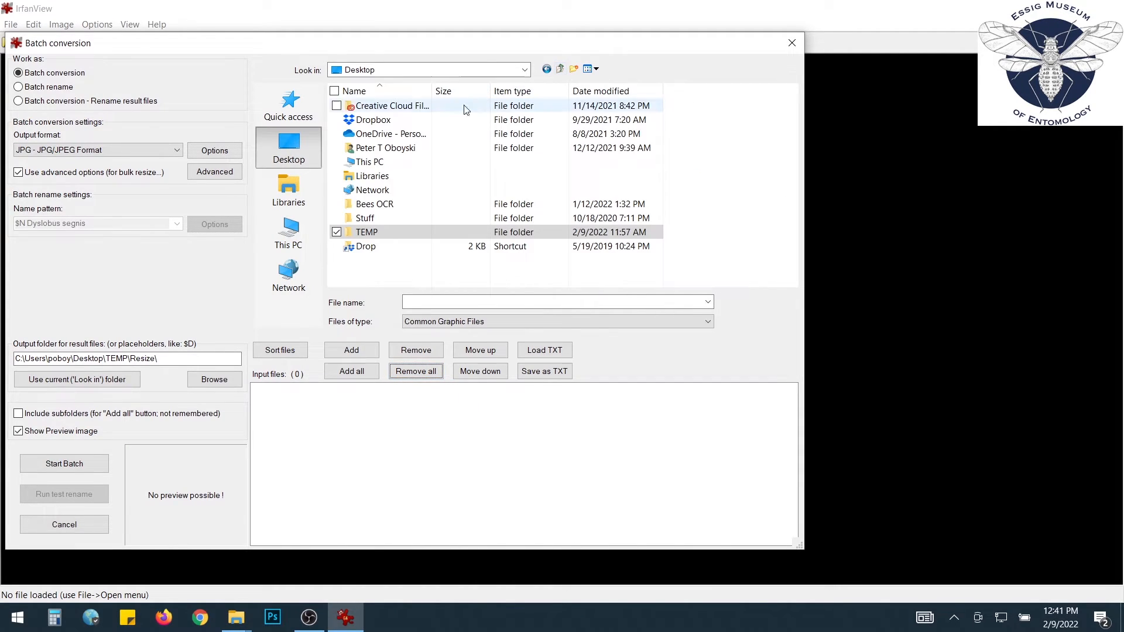
pyautogui.doubleClick(358, 232)
pyautogui.doubleClick(489, 145)
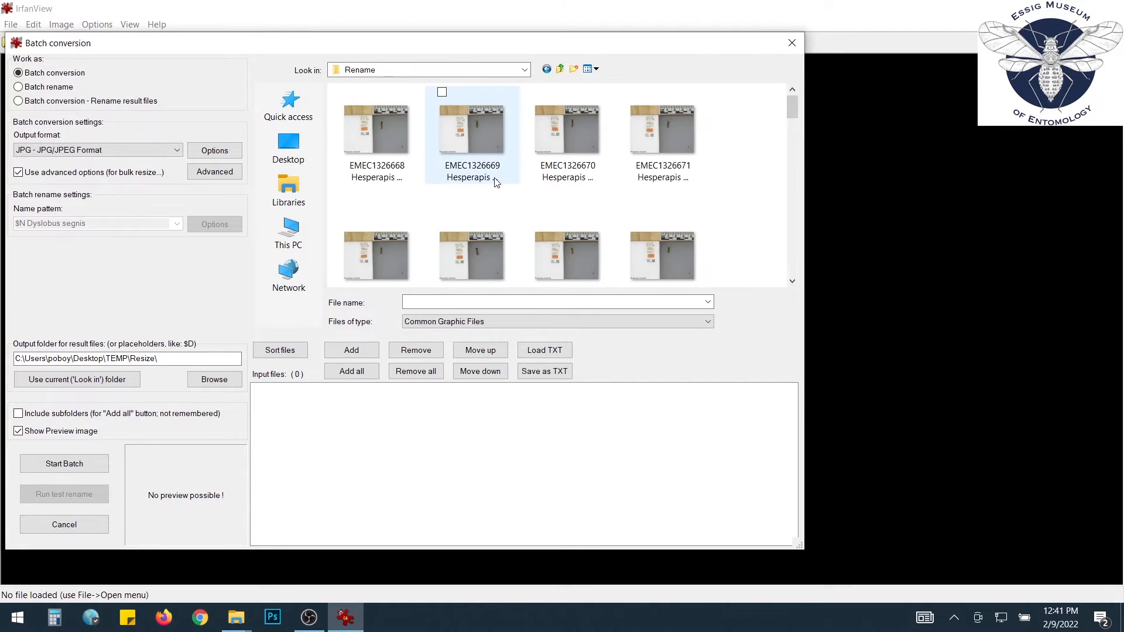
pyautogui.click(476, 163)
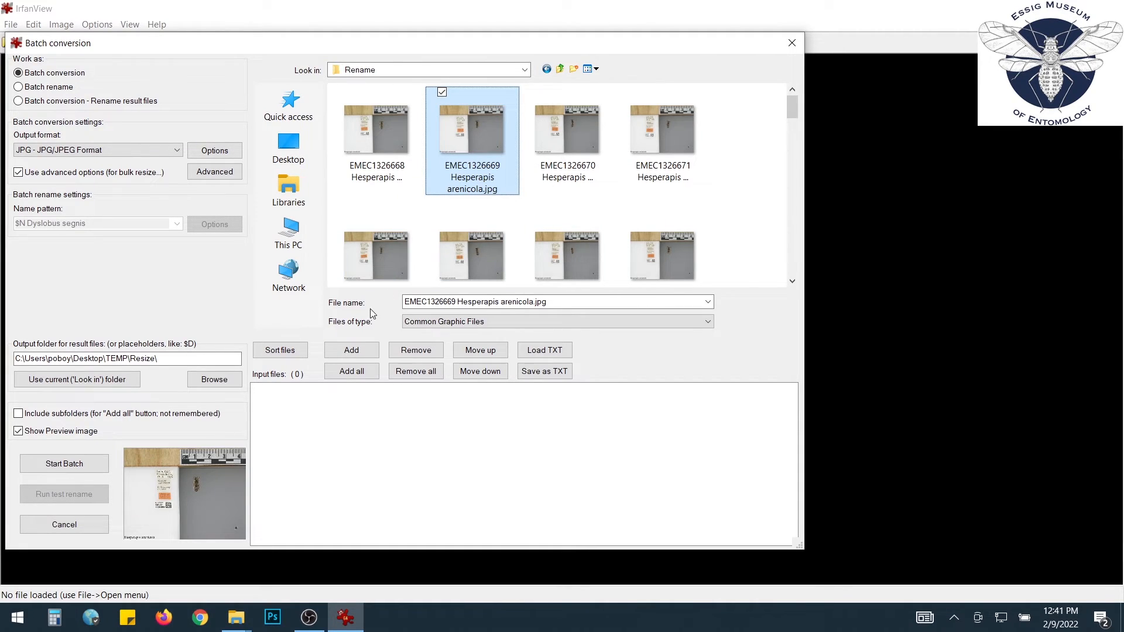
pyautogui.click(353, 370)
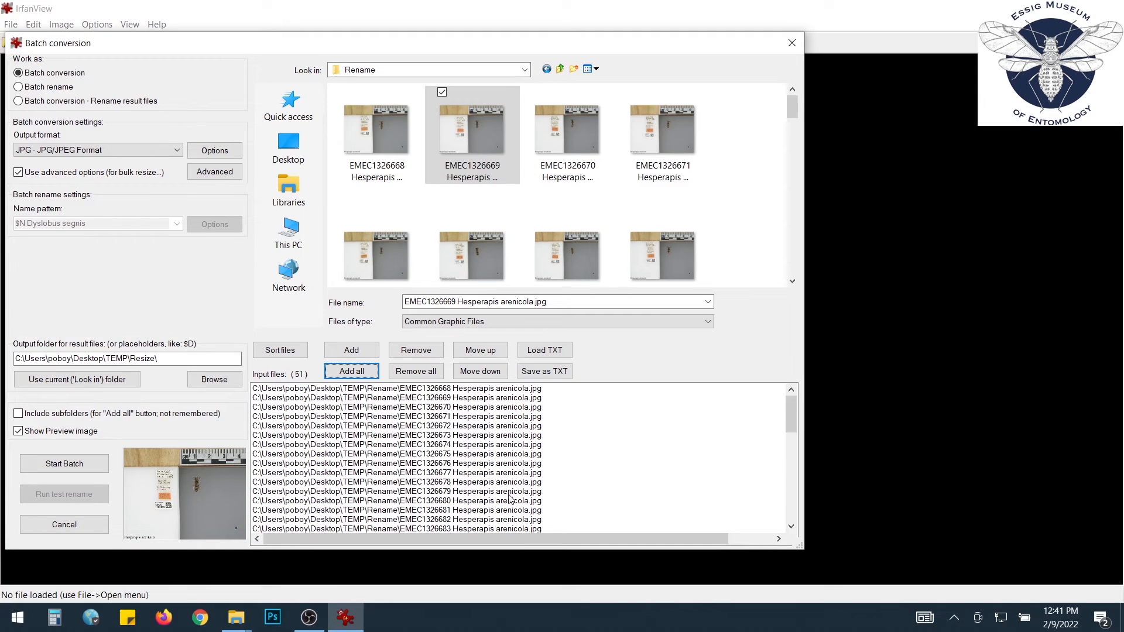
# Run the resize batch on the renamed images and check EMEC1326672 Hesperapis arenicola.jpg in File Explorer's Resize folder
pyautogui.click(59, 465)
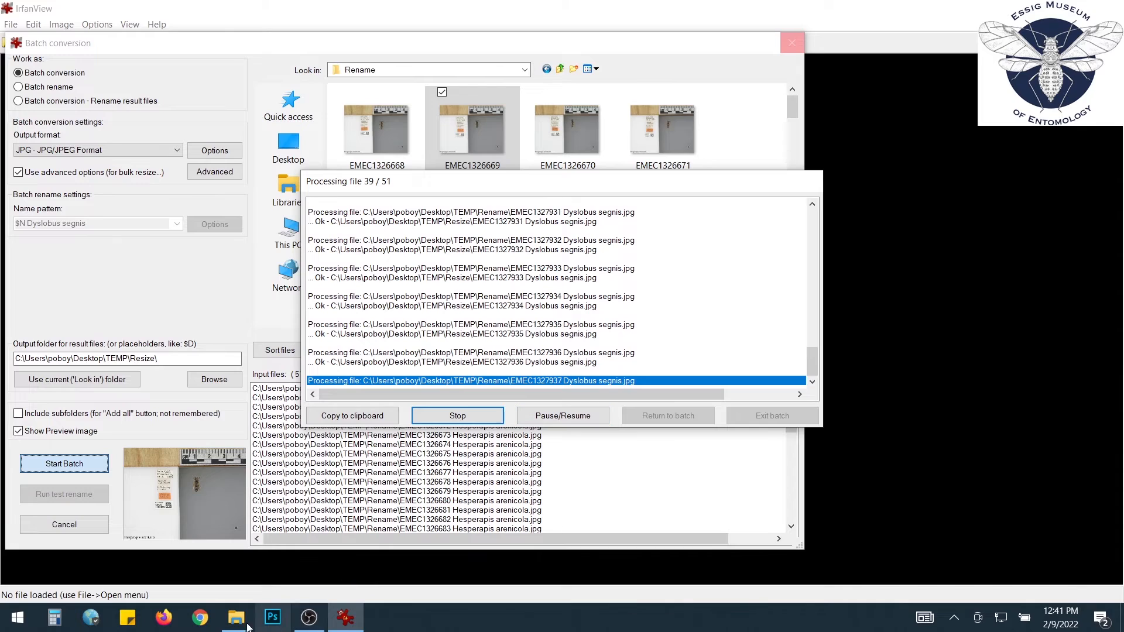
pyautogui.moveTo(240, 620)
pyautogui.click(194, 556)
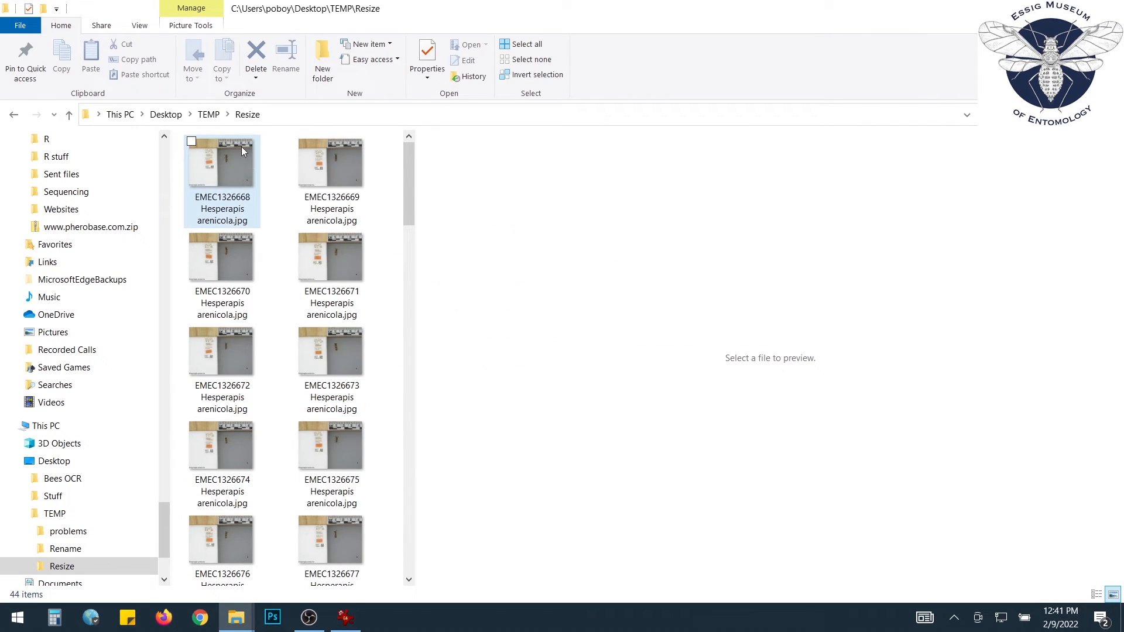
pyautogui.click(233, 359)
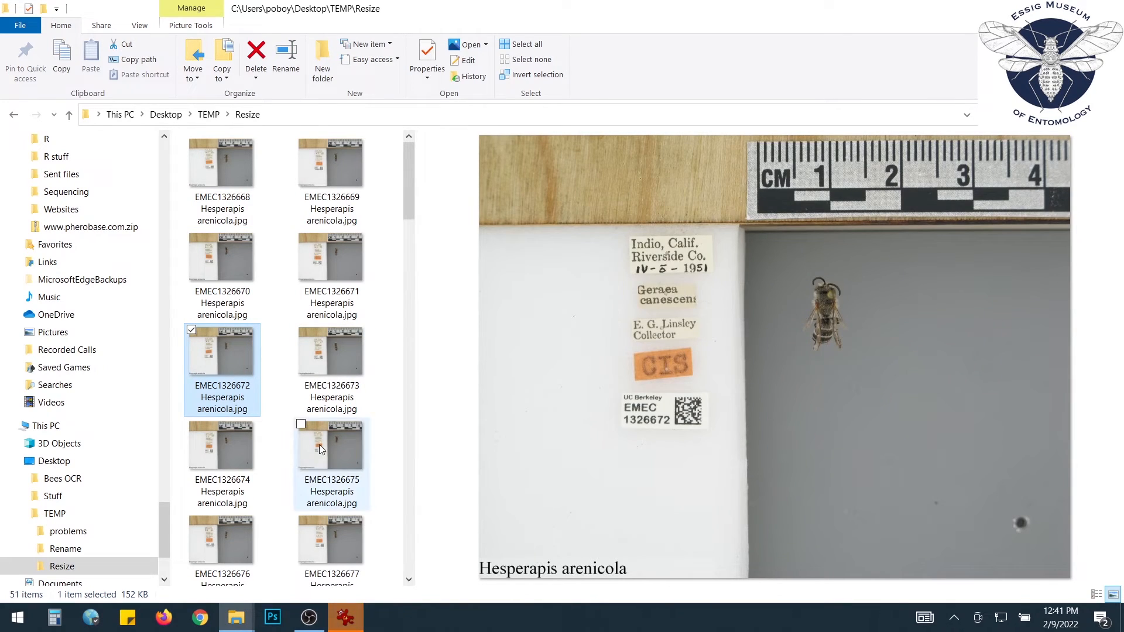
pyautogui.moveTo(206, 344)
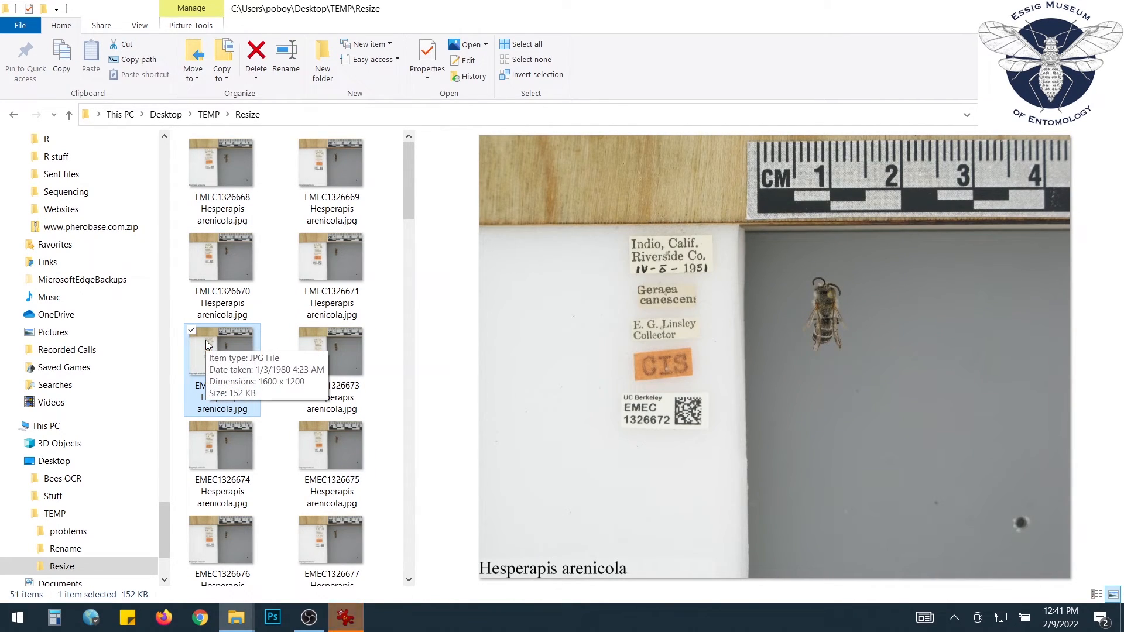